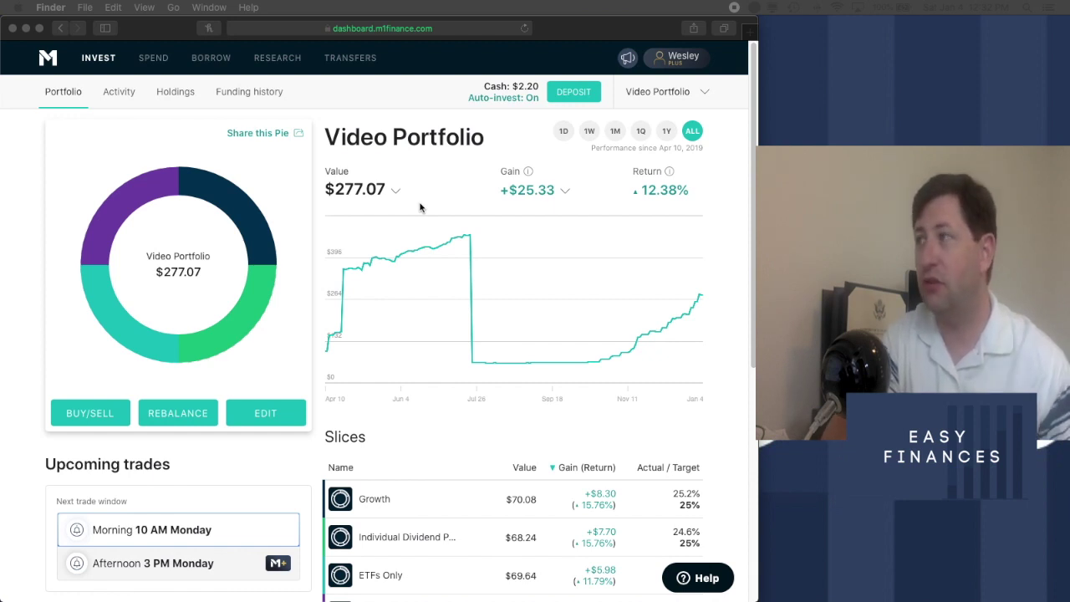
Review the Video Portfolio overview and split its all-time gain into market gains and dividends
scroll(440, 480, "down", 1)
scroll(442, 481, "down", 4)
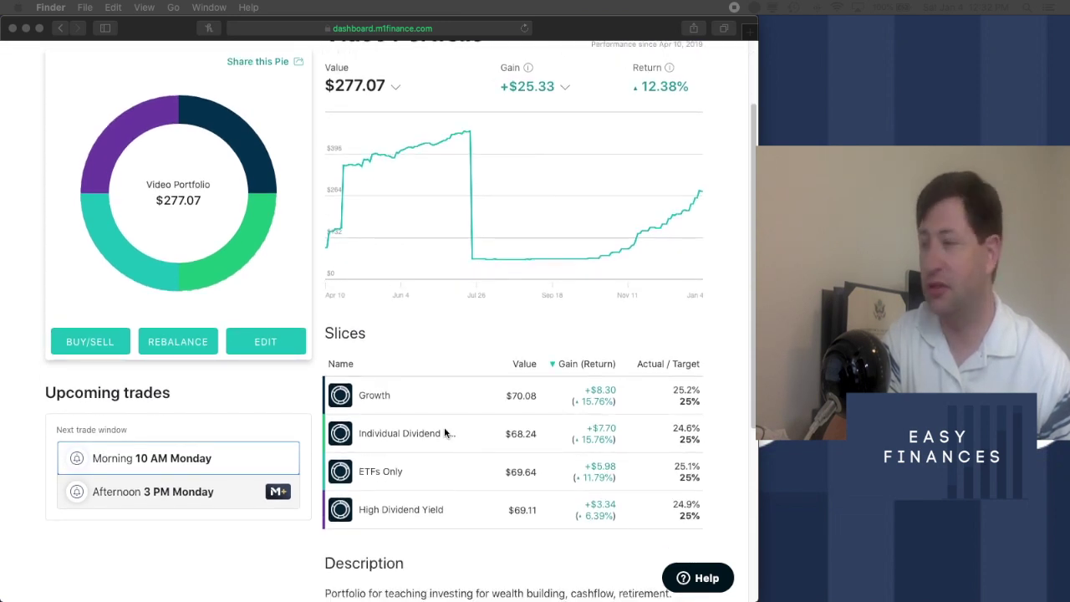
scroll(468, 539, "down", 1)
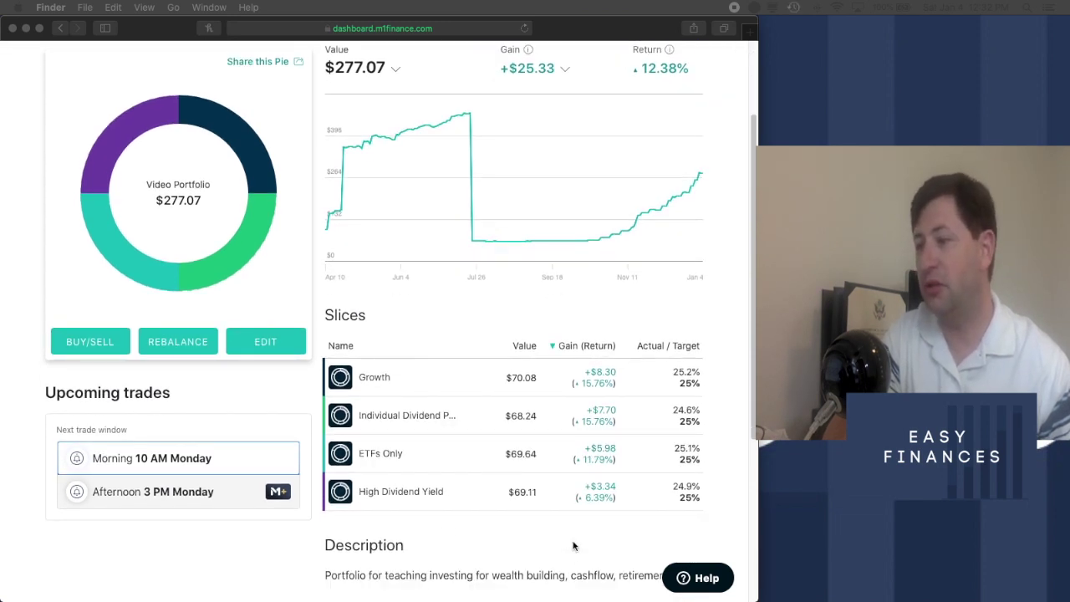
scroll(573, 544, "down", 2)
scroll(566, 540, "up", 3)
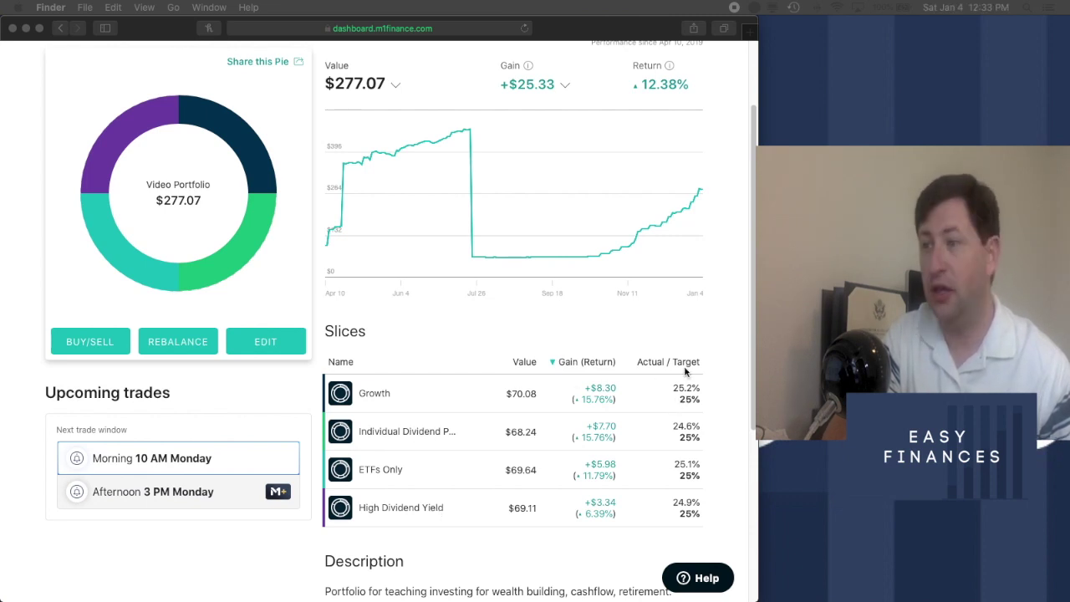
scroll(626, 450, "up", 3)
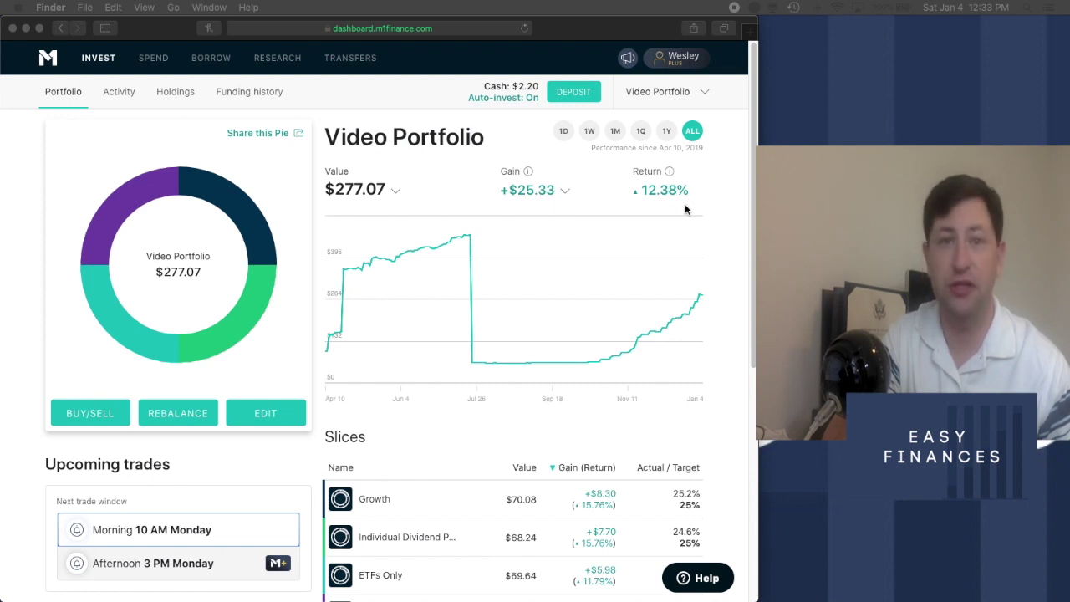
left_click(566, 192)
left_click(566, 192)
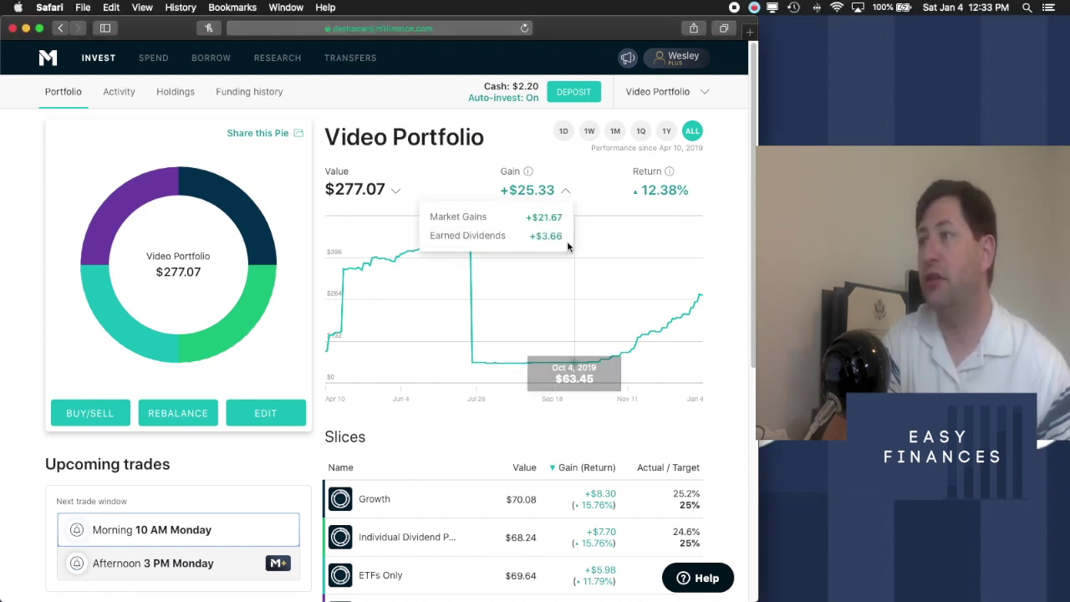
Compare one-year, quarter and month performance, with gain breakdowns for the quarter and month
left_click(667, 131)
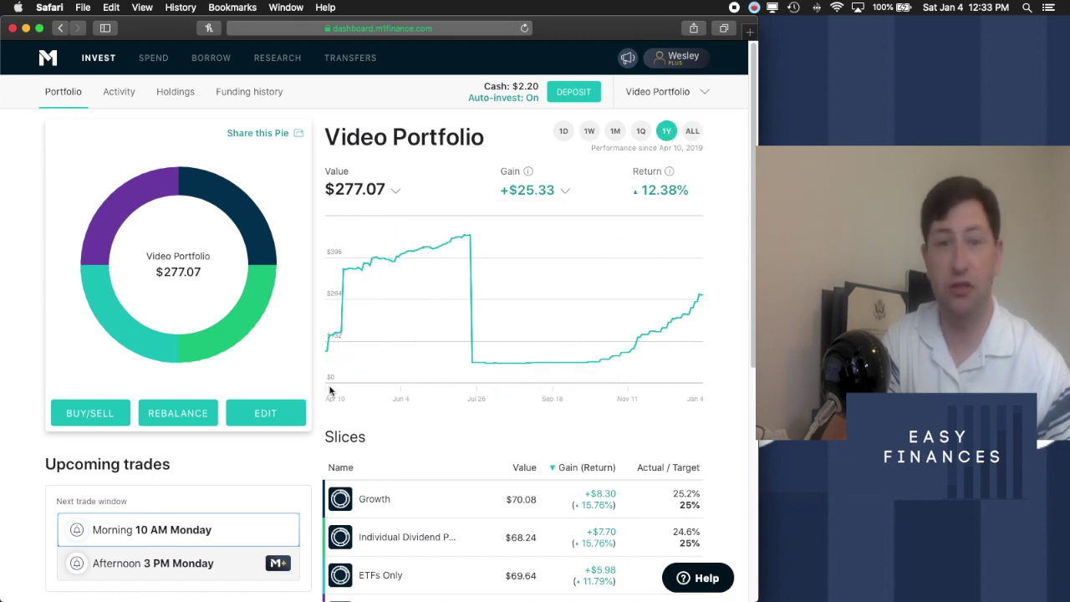
left_click(640, 130)
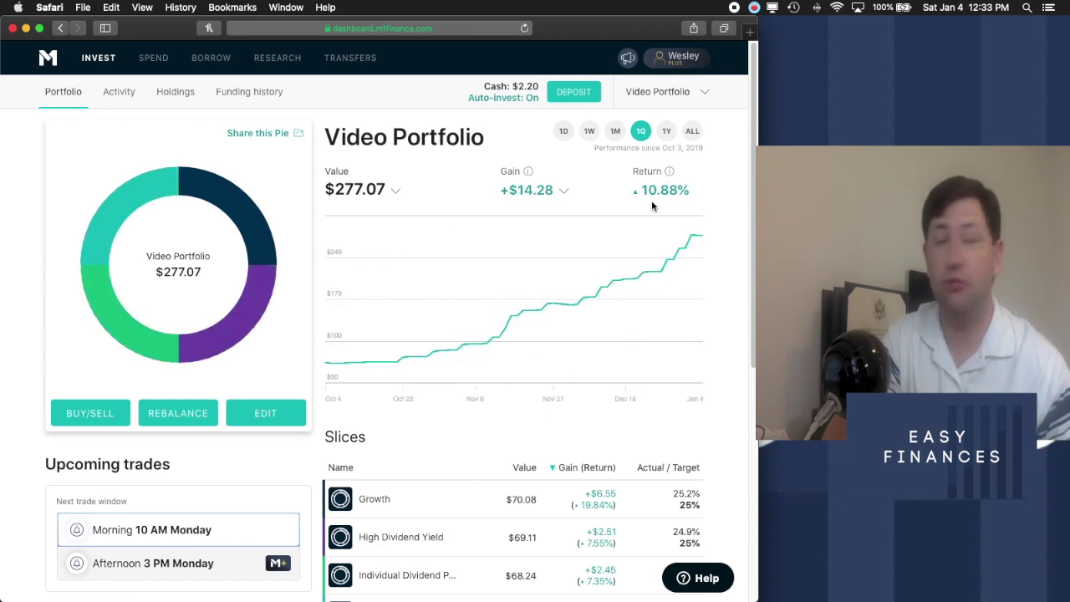
left_click(566, 193)
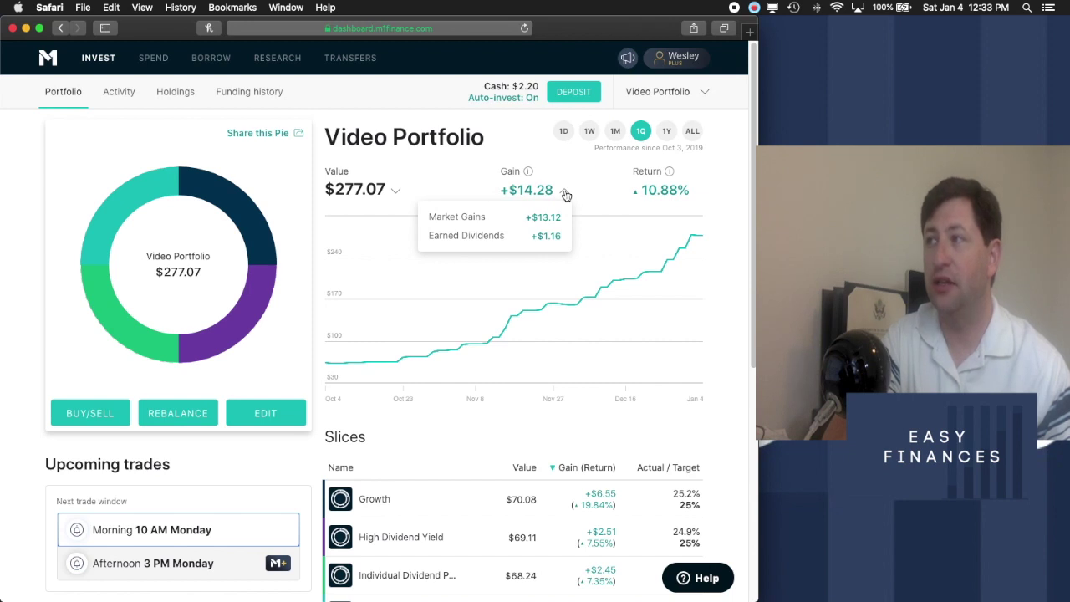
left_click(614, 131)
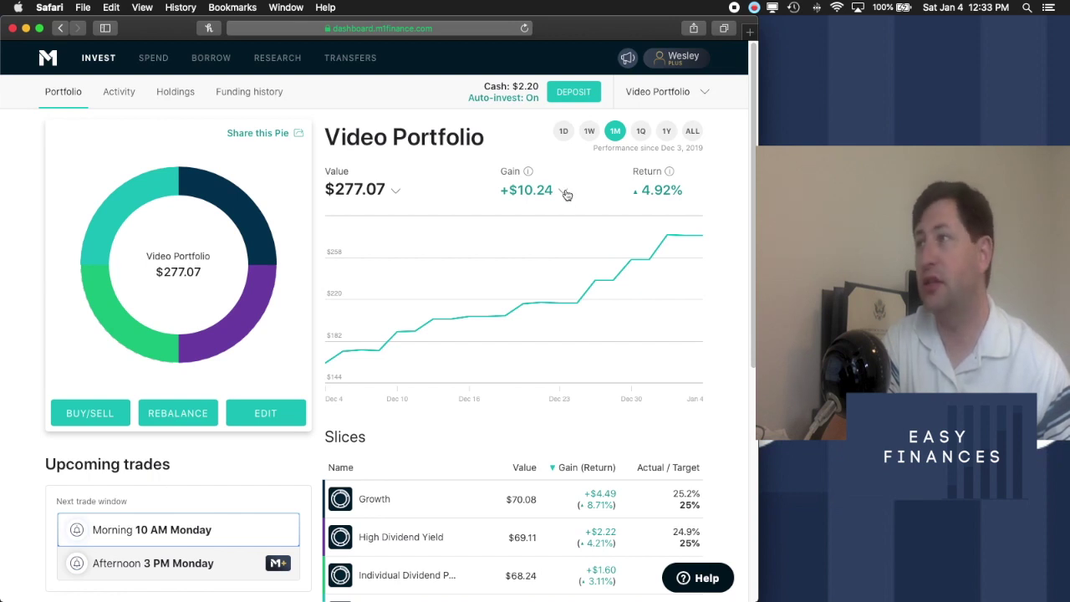
left_click(564, 191)
left_click(565, 192)
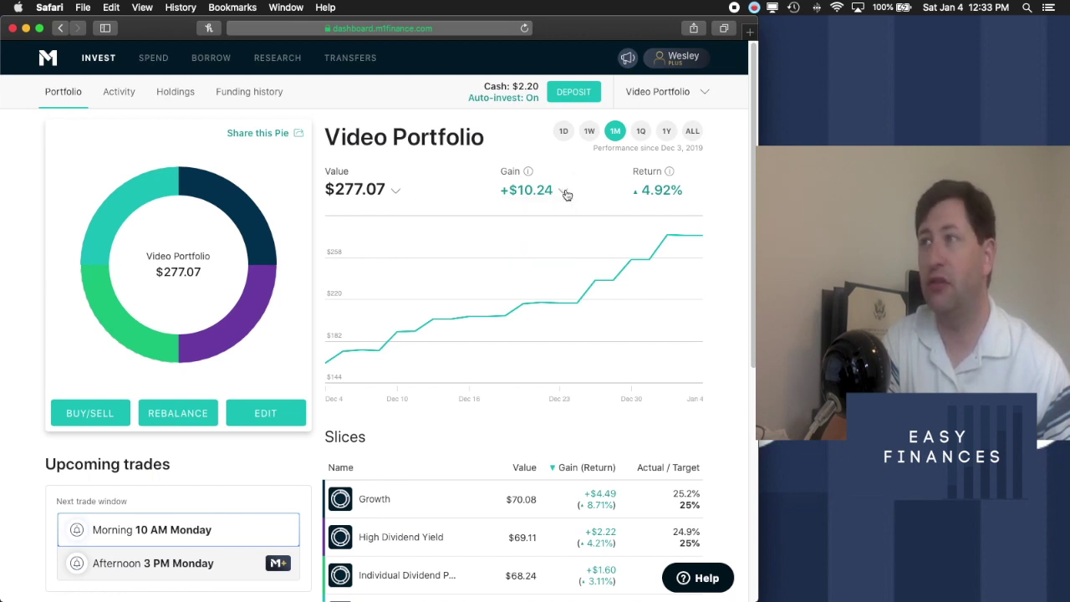
Check the past week's gain breakdown, then return to the all-time performance view
left_click(589, 132)
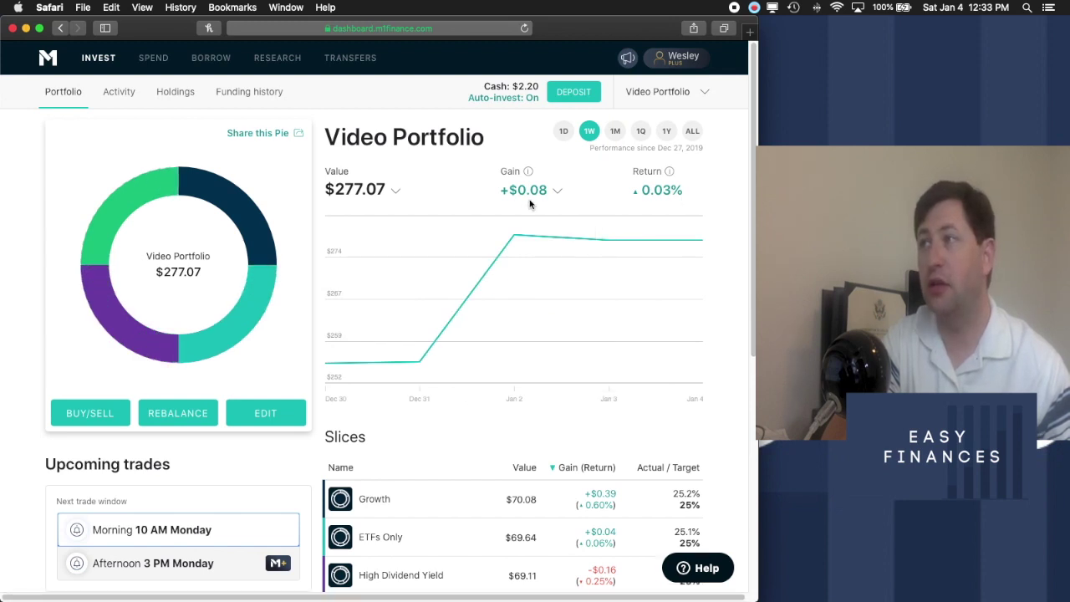
left_click(559, 191)
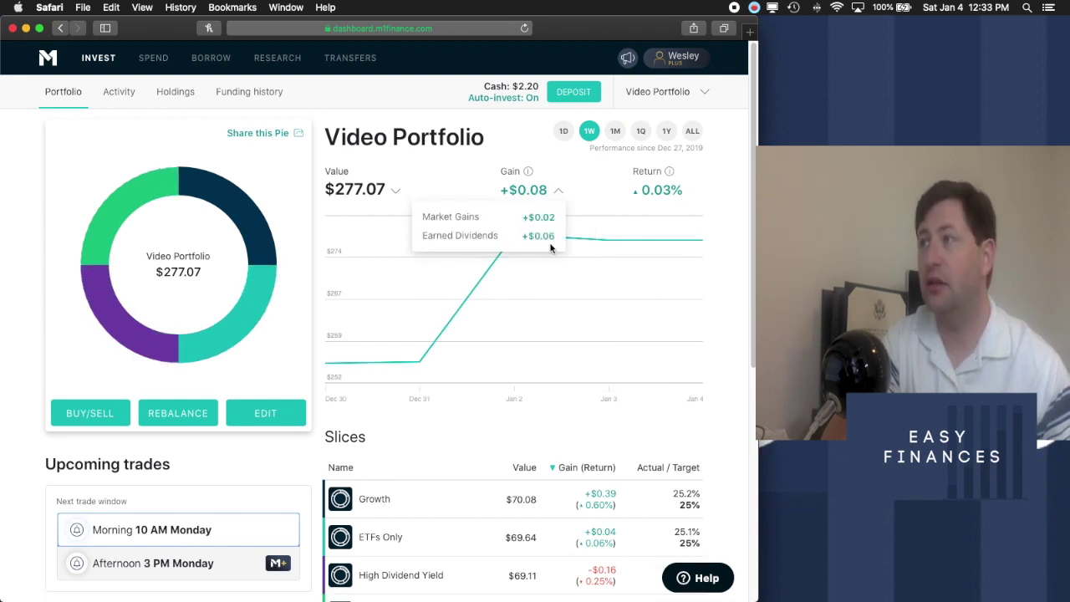
left_click(557, 192)
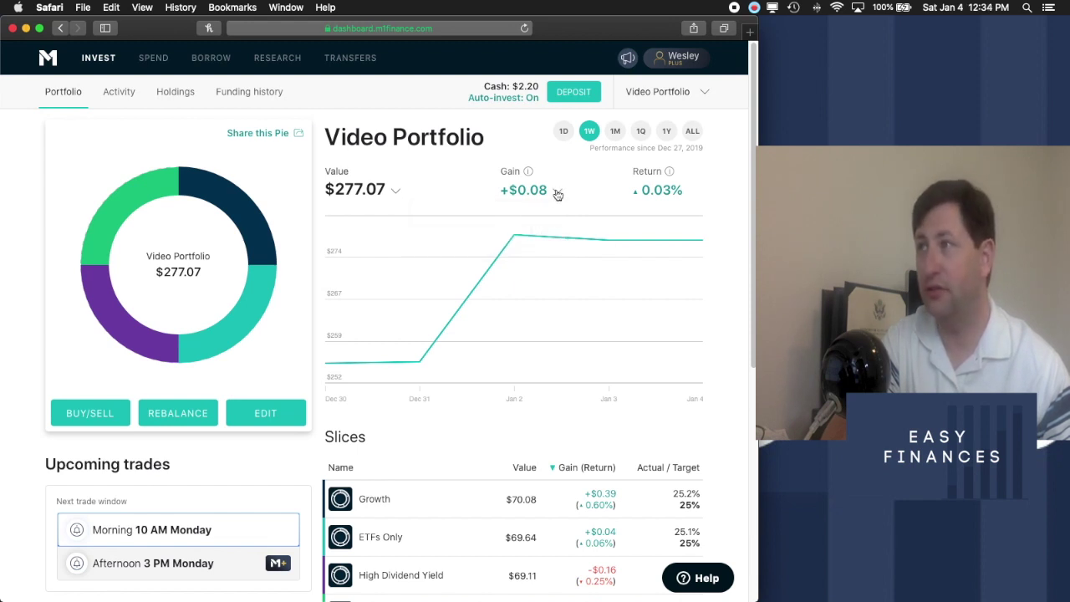
left_click(691, 135)
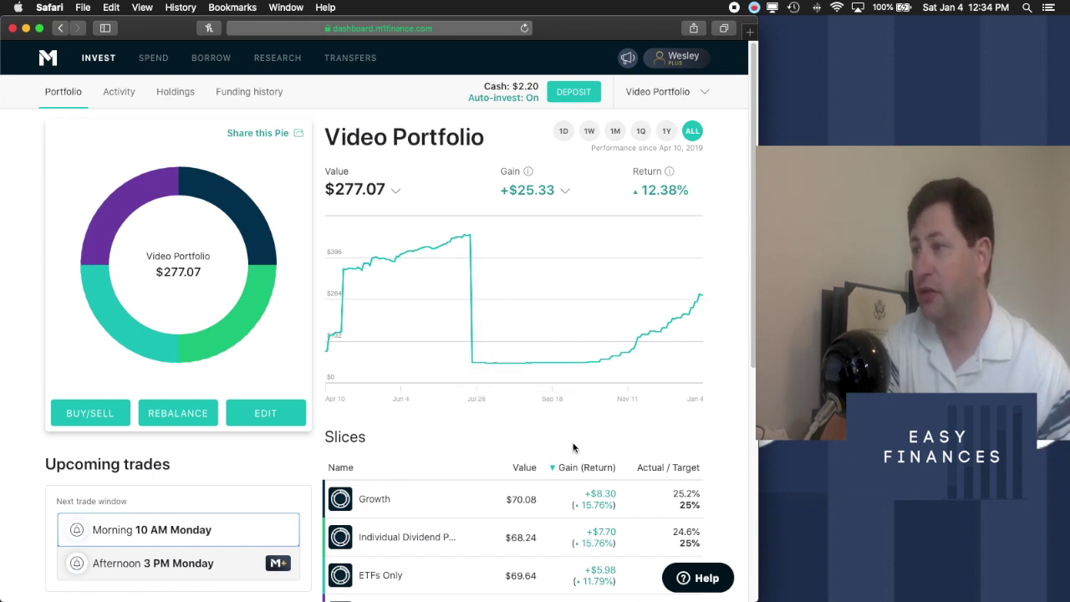
scroll(573, 449, "down", 5)
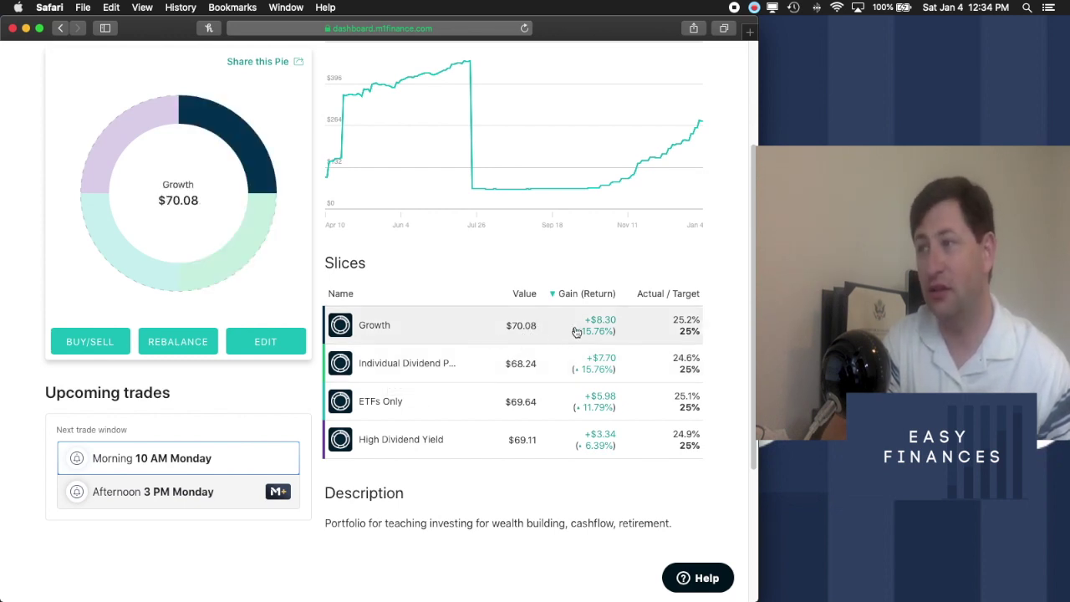
scroll(576, 331, "up", 3)
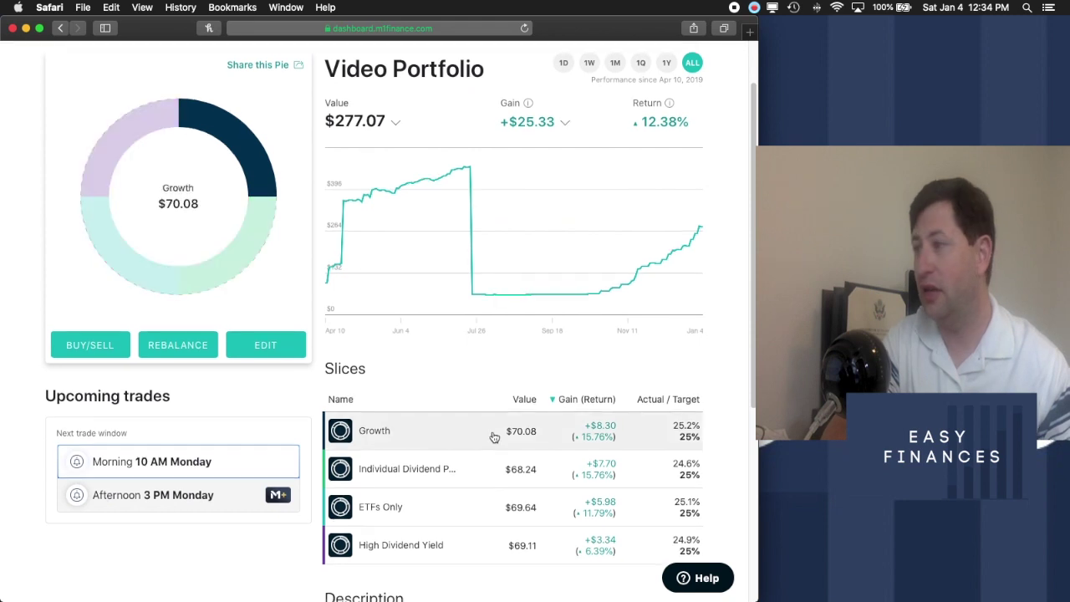
Open the Growth slice and look through its holdings
left_click(494, 437)
scroll(602, 495, "down", 2)
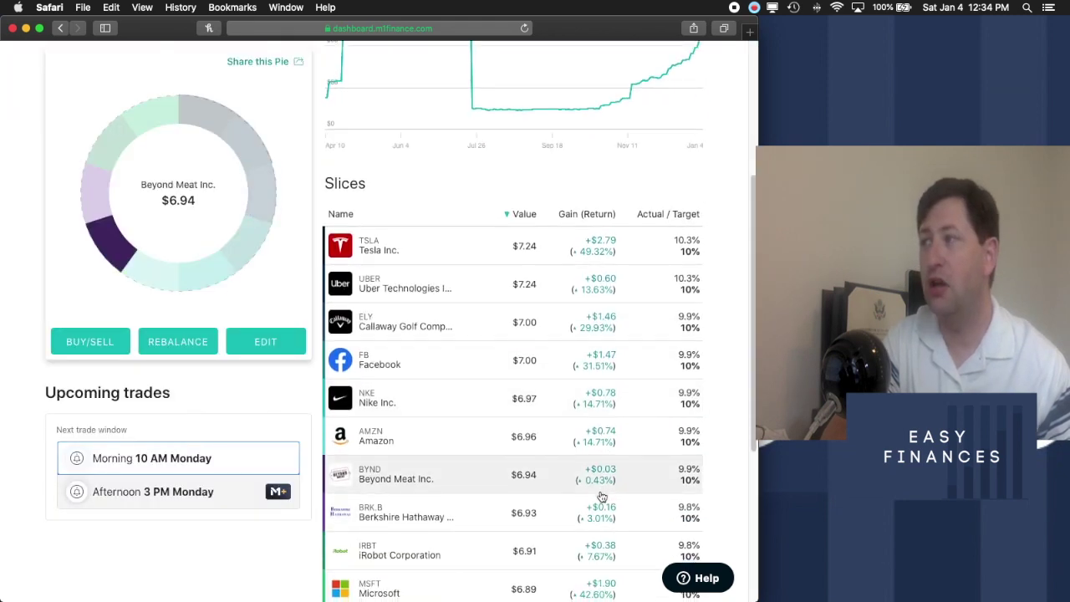
scroll(602, 497, "down", 1)
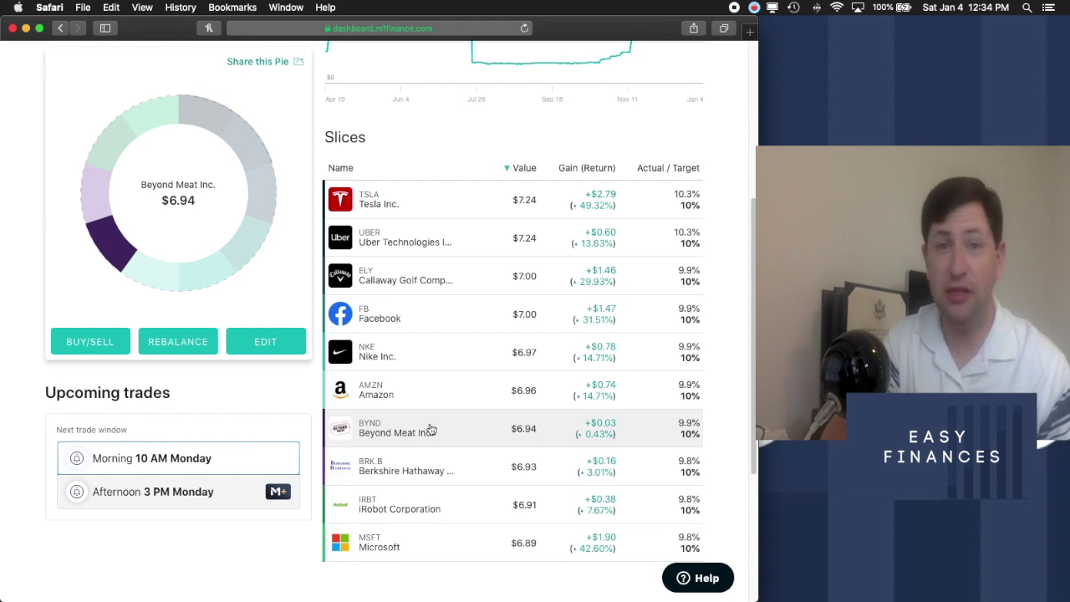
scroll(543, 430, "up", 5)
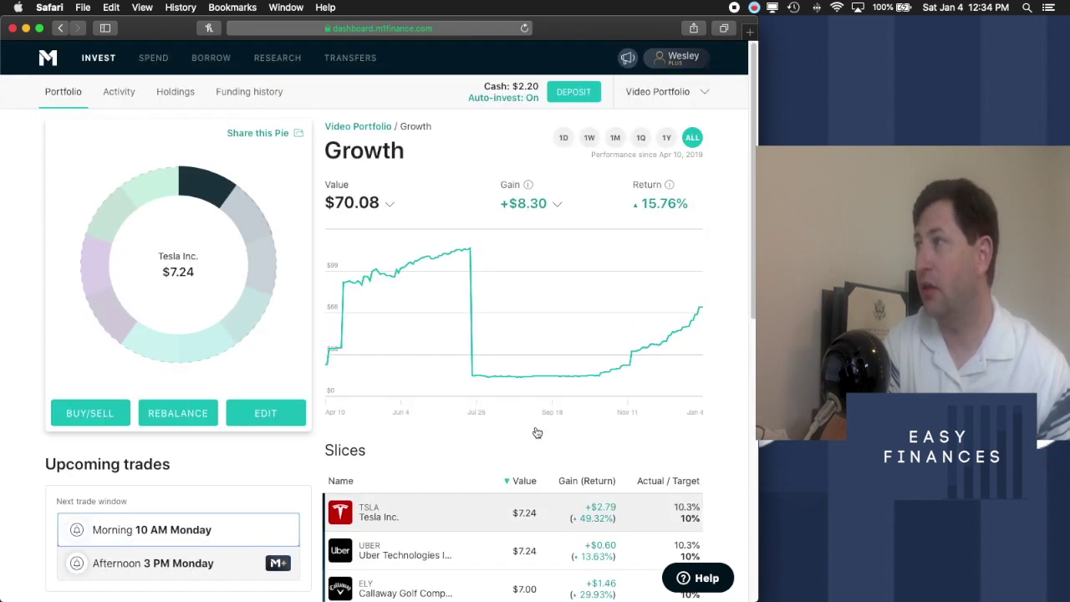
Filter the Video Portfolio's activity history to show only Dividends
left_click(51, 92)
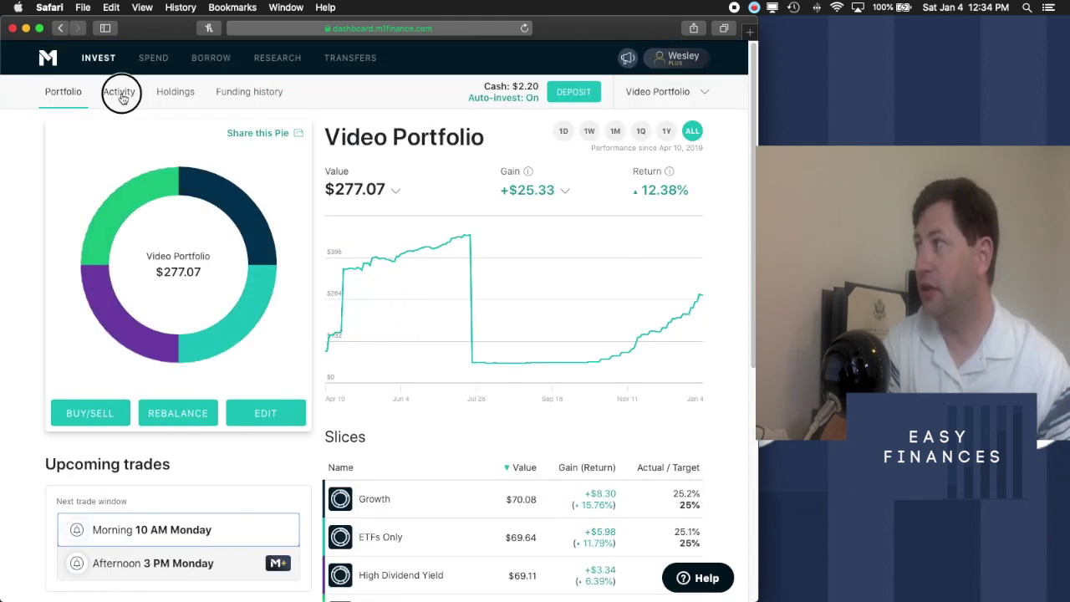
left_click(118, 91)
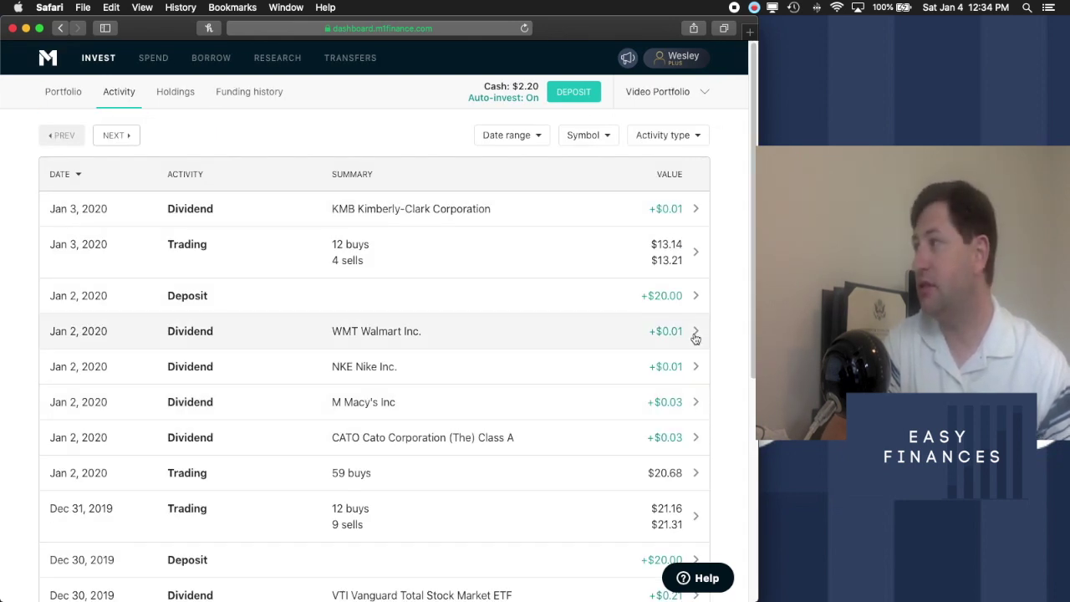
left_click(663, 135)
left_click(539, 164)
left_click(538, 203)
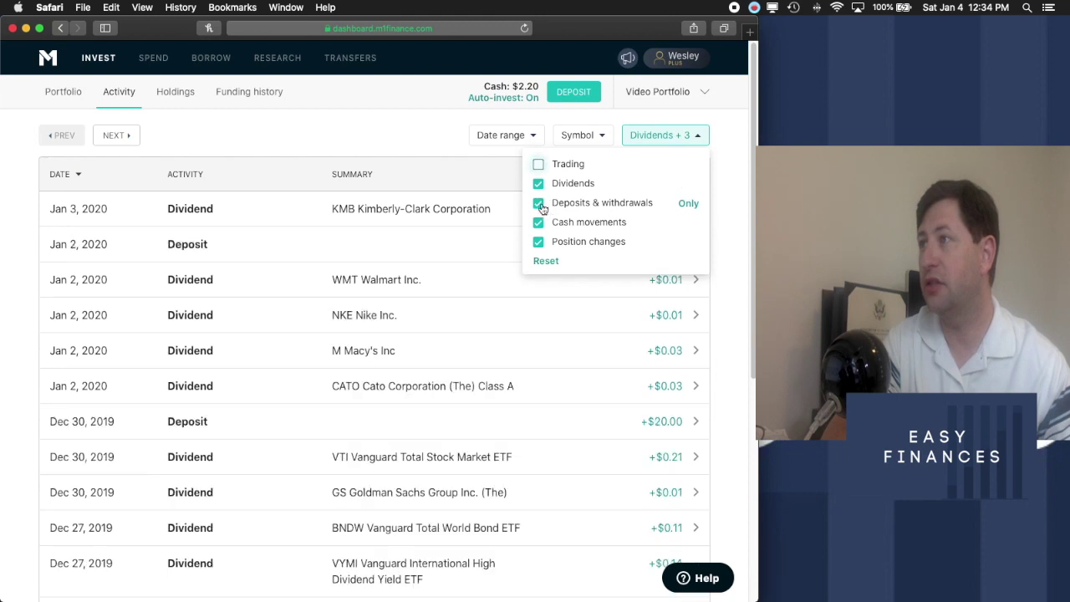
left_click(538, 221)
left_click(539, 242)
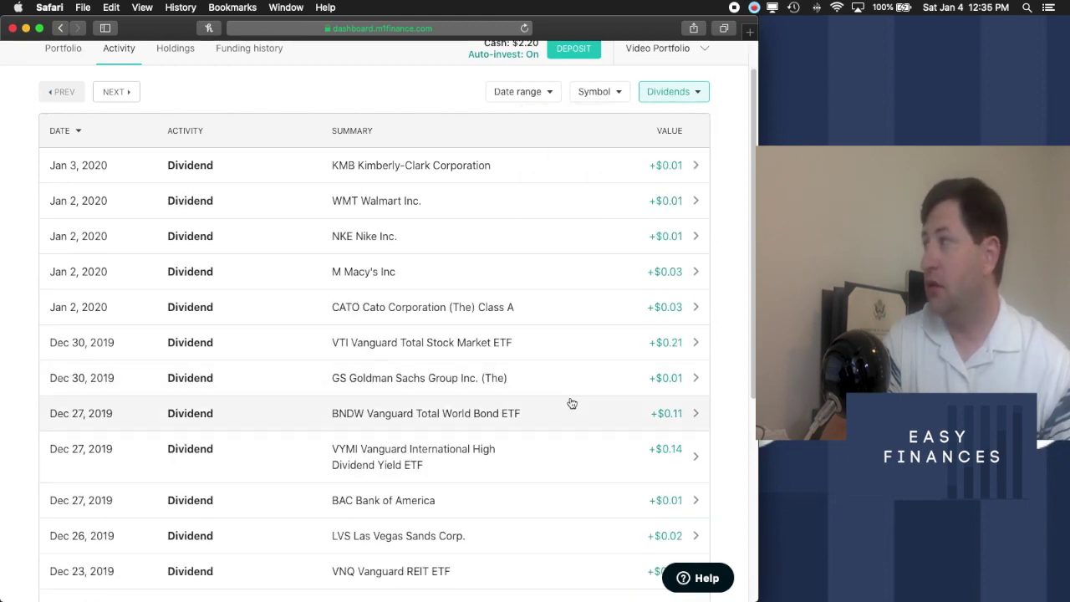
Scroll through the dividend-only activity list
scroll(572, 404, "down", 1)
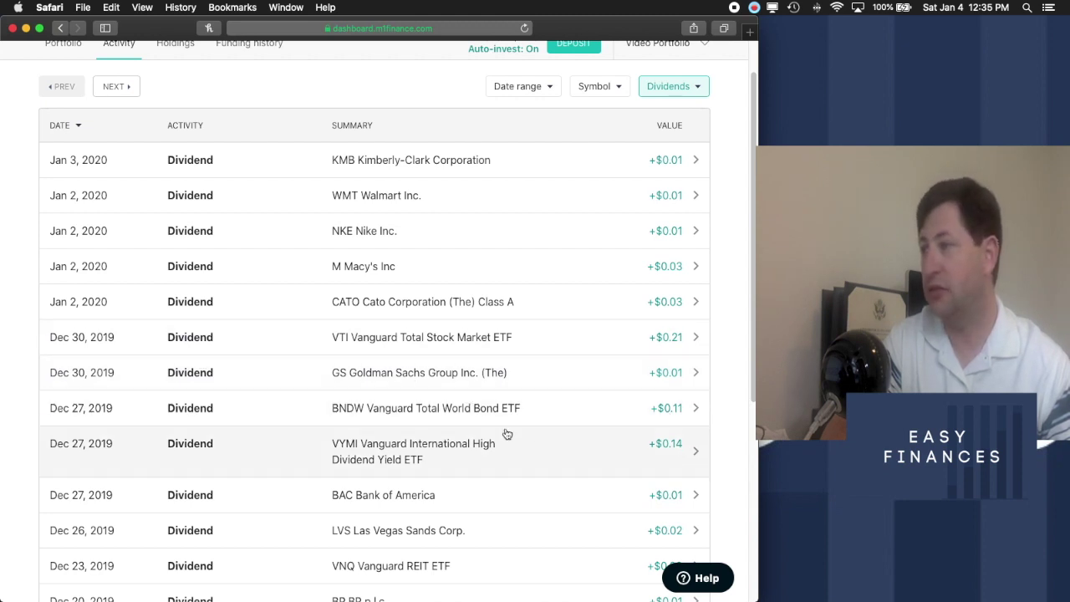
scroll(565, 426, "down", 1)
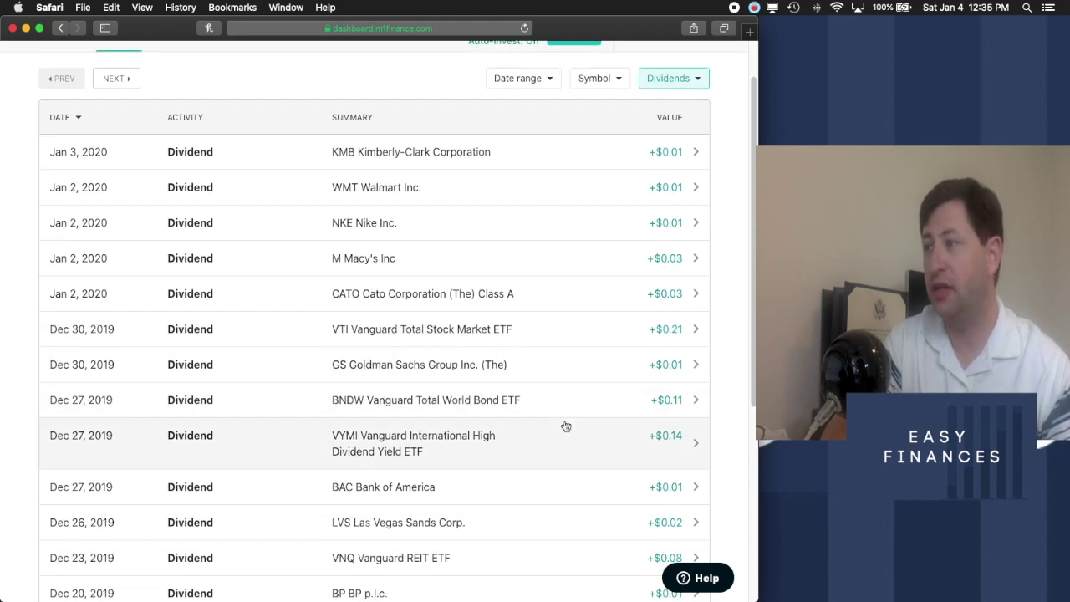
scroll(667, 458, "down", 1)
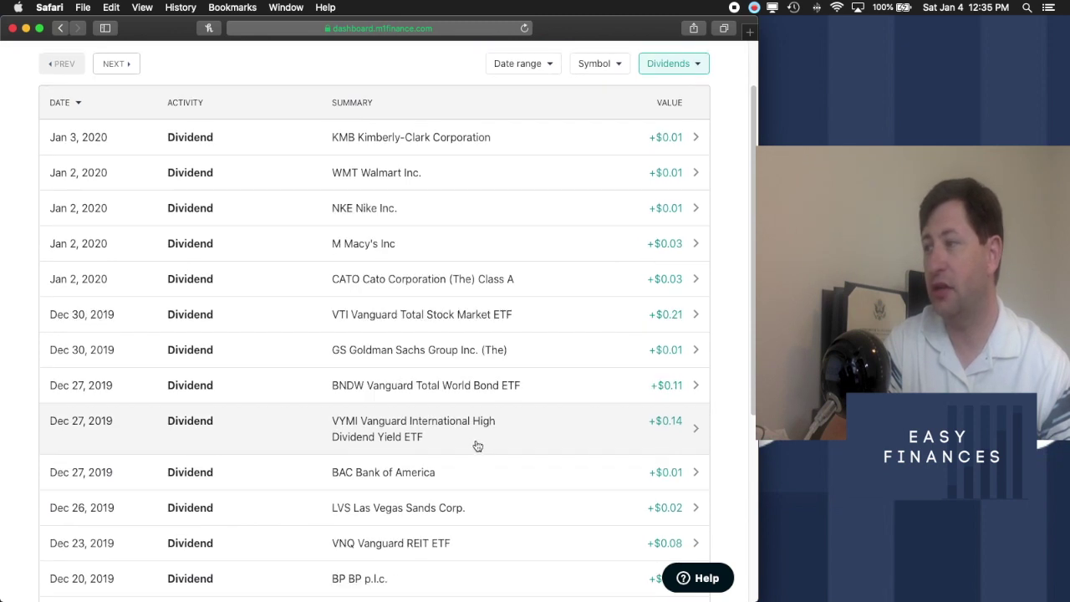
scroll(538, 487, "down", 3)
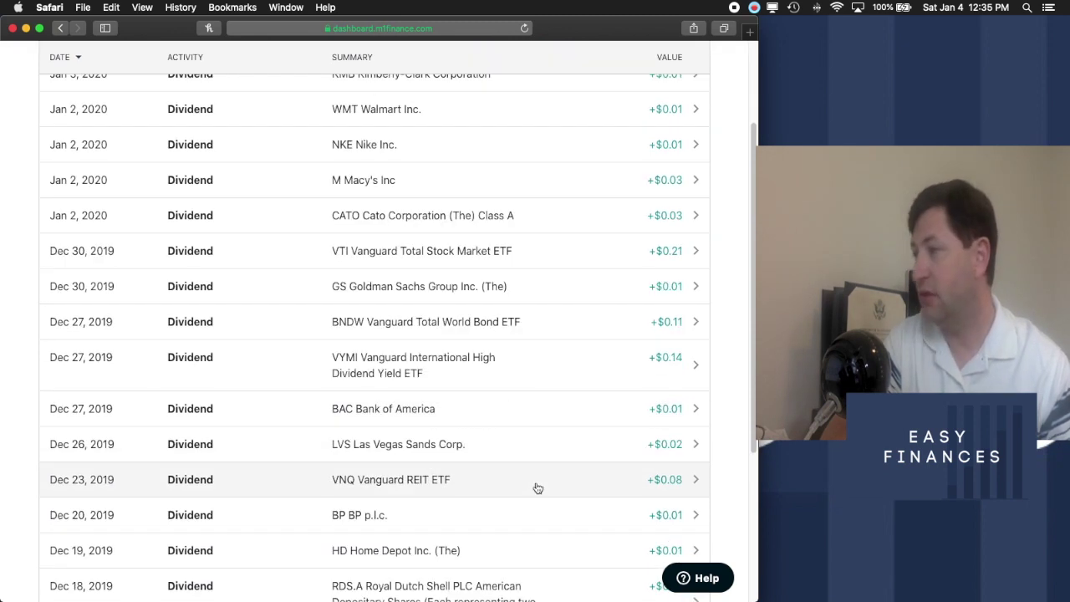
scroll(686, 477, "down", 2)
scroll(682, 481, "up", 5)
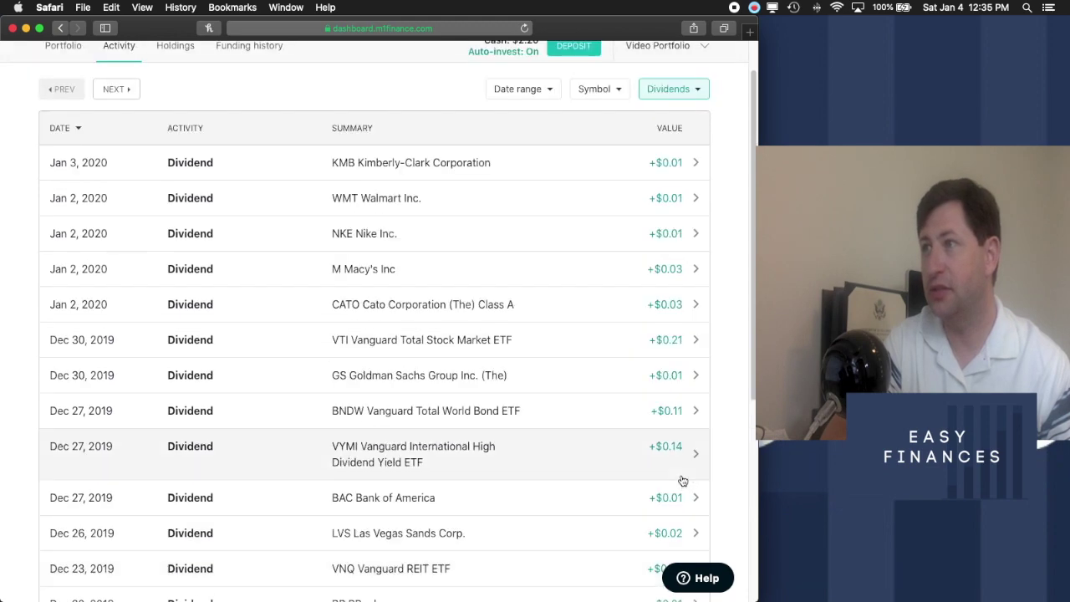
left_click(669, 134)
Filter activity to Trading only and view the Jan 3, 2020 trade: 12 buys, 4 sells
left_click(539, 164)
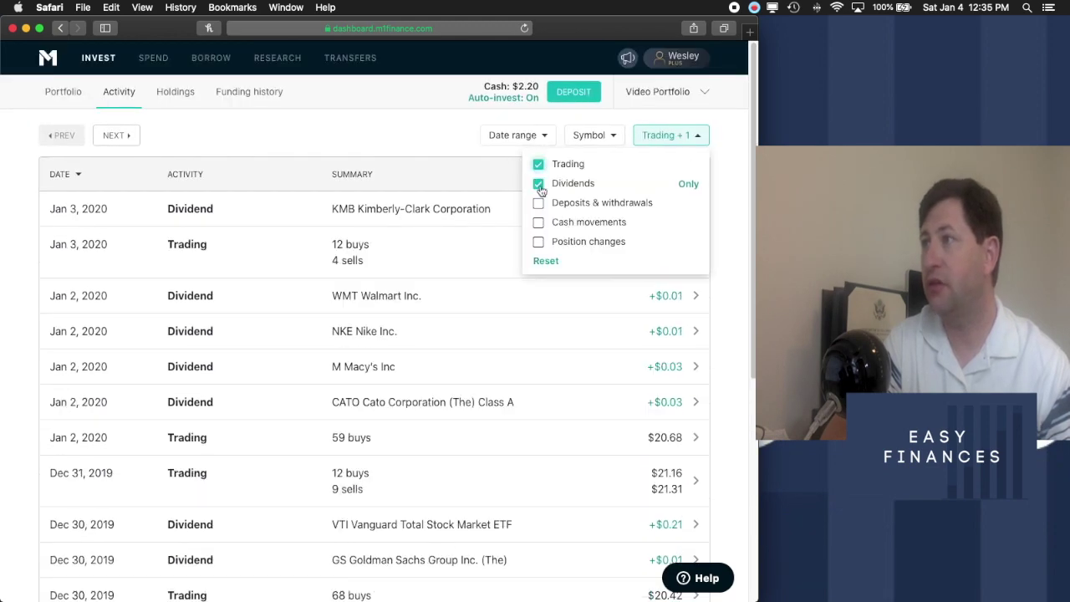
left_click(539, 183)
left_click(427, 215)
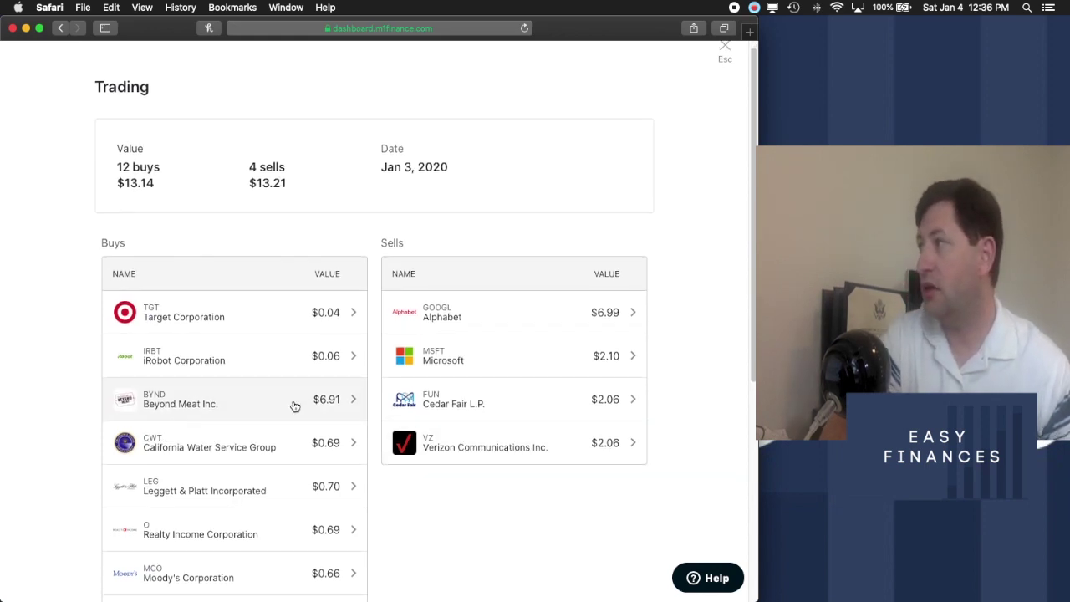
scroll(296, 407, "down", 2)
scroll(295, 406, "down", 6)
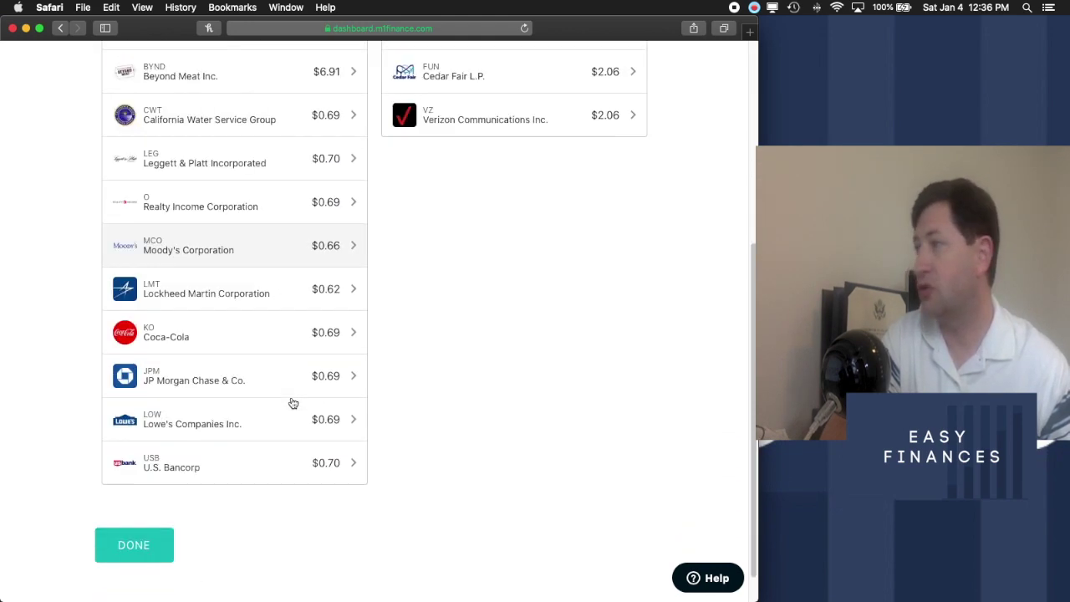
Review the Jan 2, 2020 trade details and its full list of orders
left_click(146, 564)
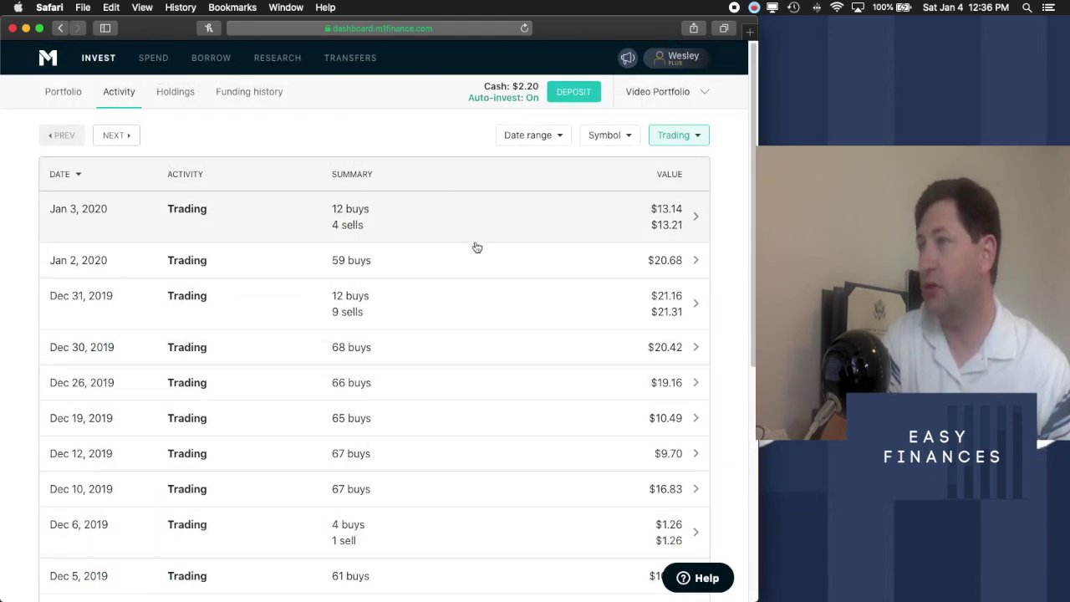
left_click(391, 268)
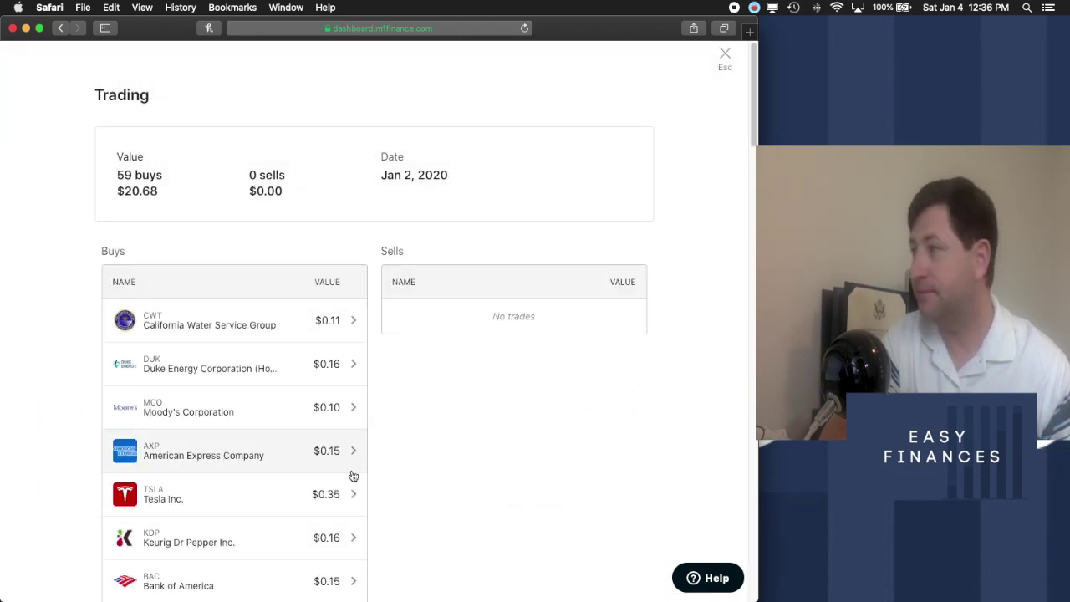
scroll(353, 476, "down", 2)
scroll(353, 476, "down", 10)
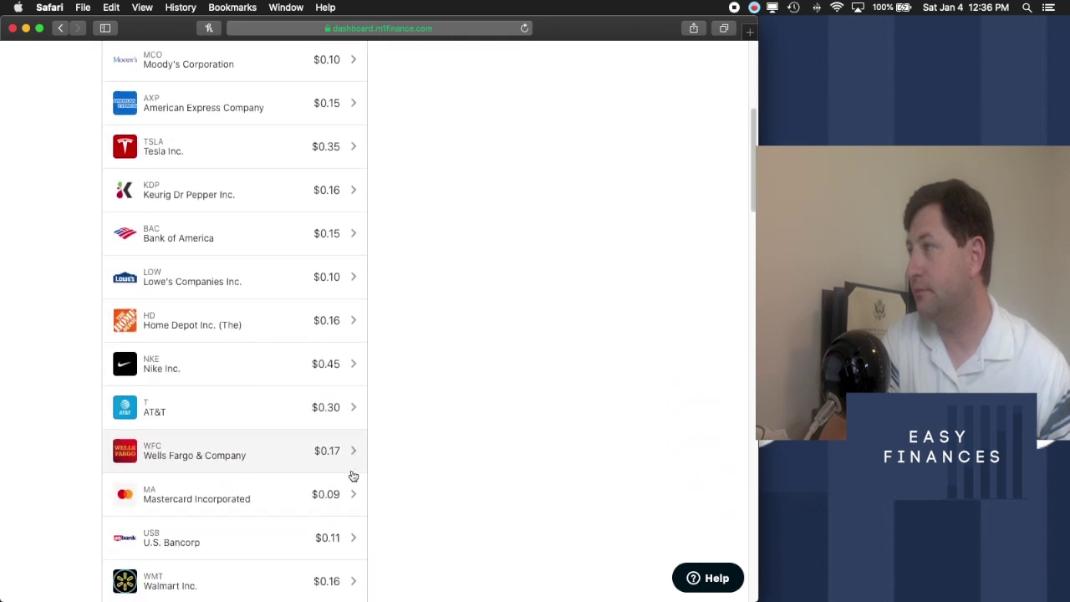
scroll(353, 476, "down", 5)
scroll(352, 475, "down", 13)
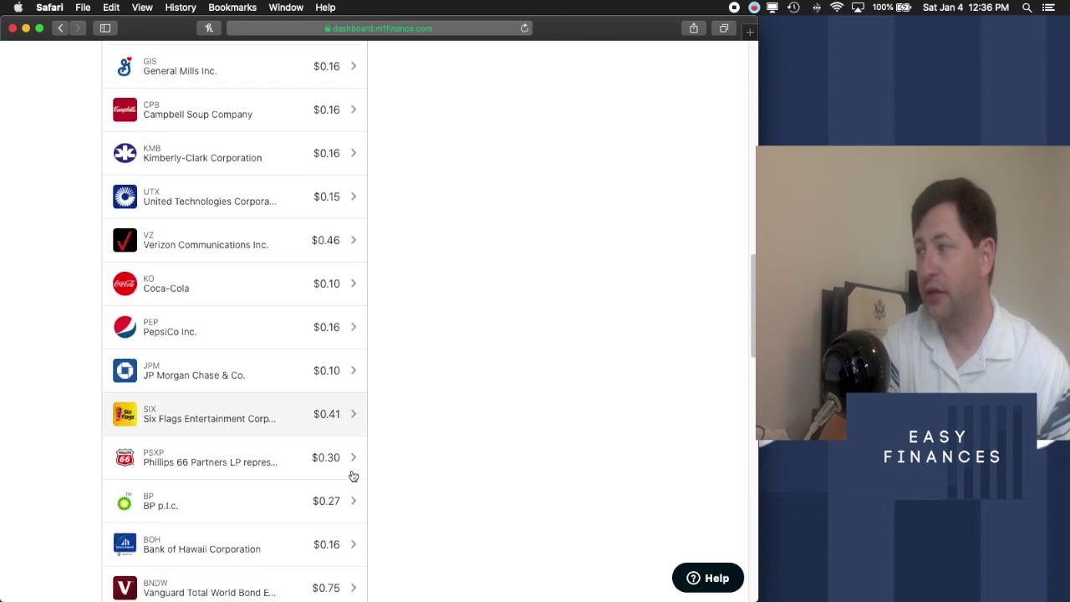
scroll(353, 476, "down", 9)
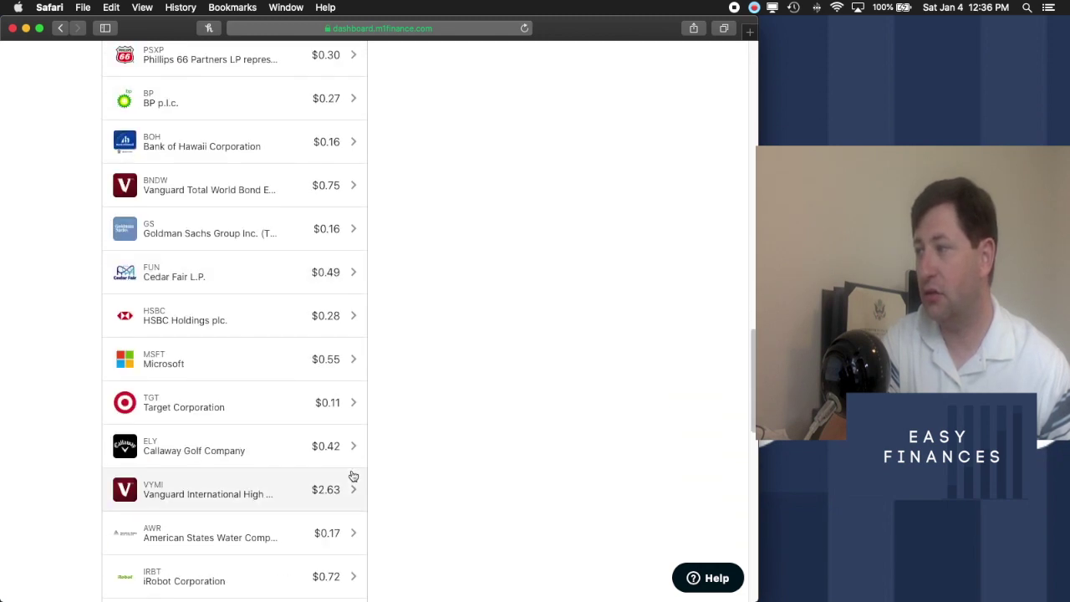
scroll(353, 476, "down", 6)
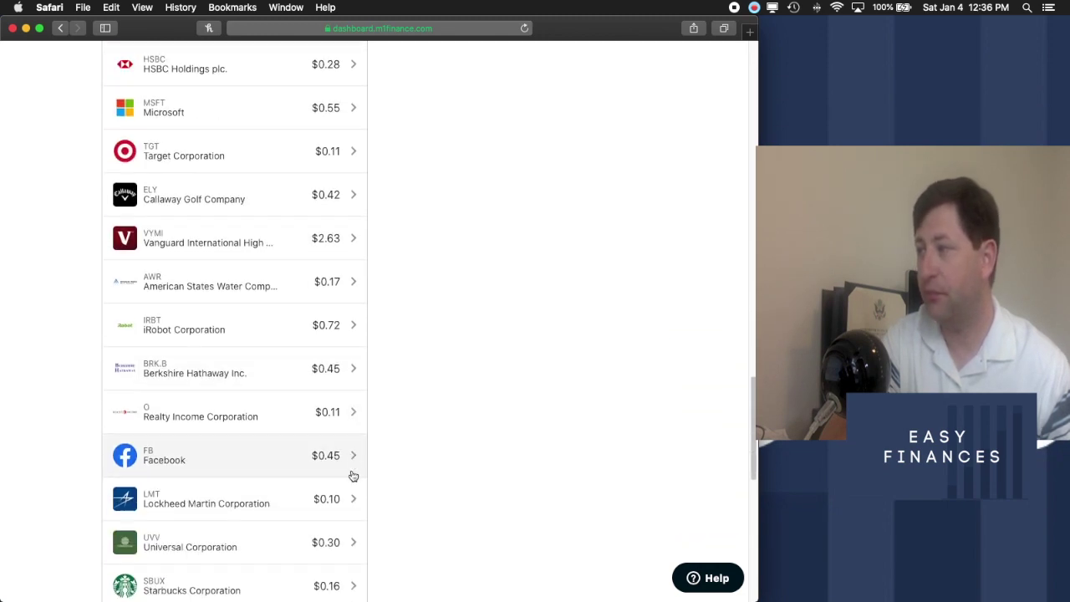
scroll(353, 475, "down", 9)
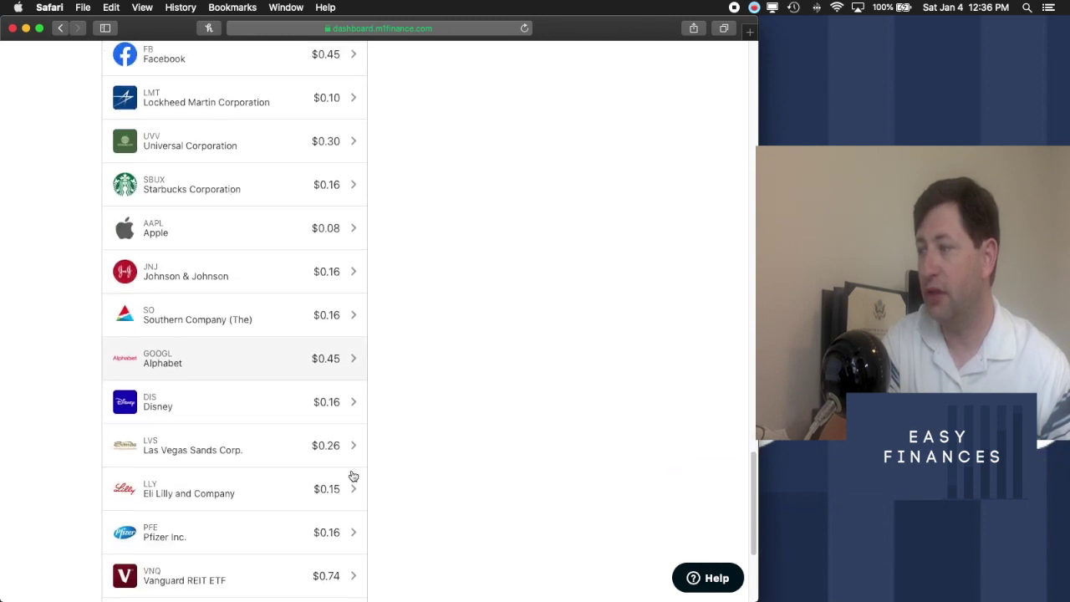
scroll(353, 476, "down", 5)
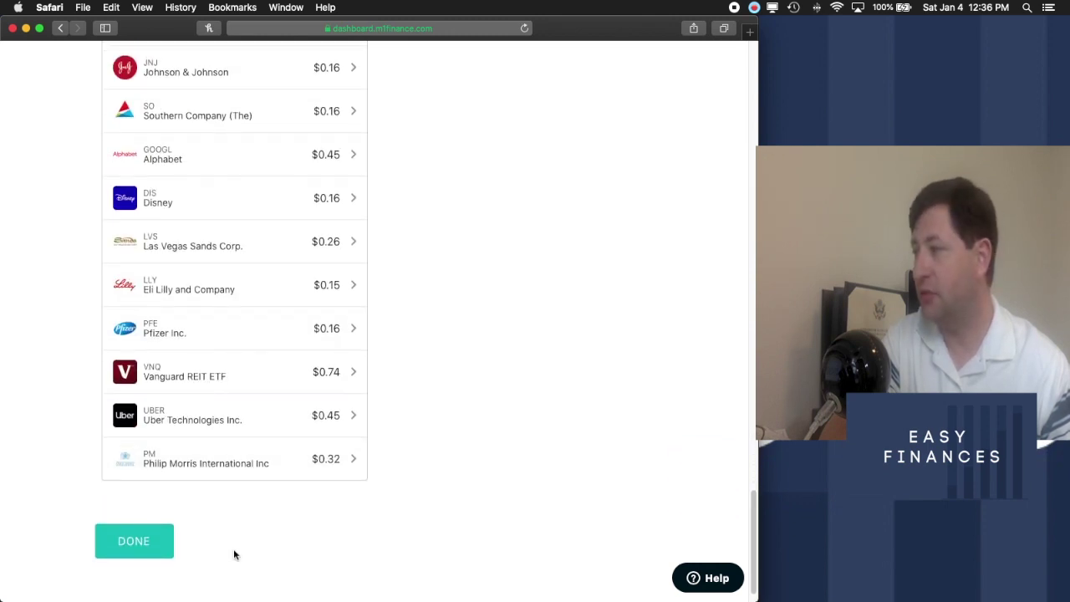
Review the Dec 31, 2019 trade: 12 buys ($21.16) and 9 sells ($21.31)
left_click(117, 551)
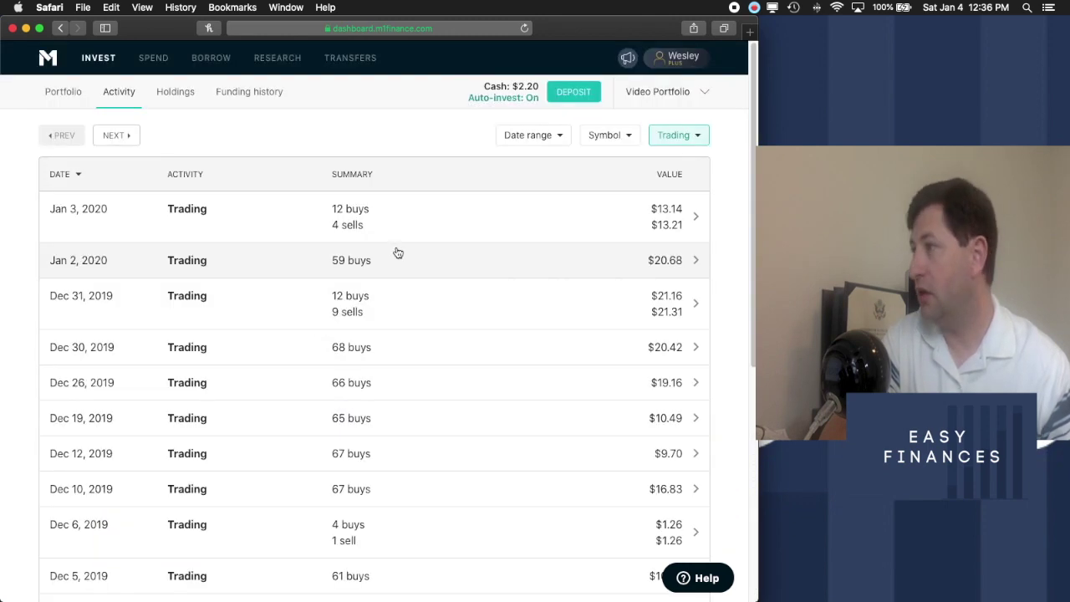
left_click(400, 311)
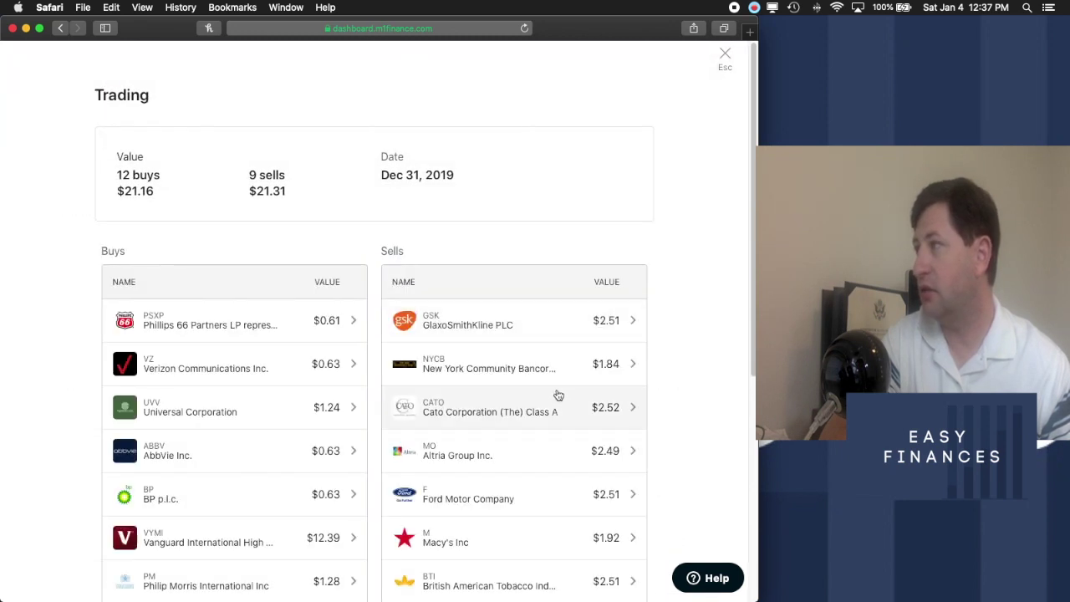
scroll(562, 394, "down", 2)
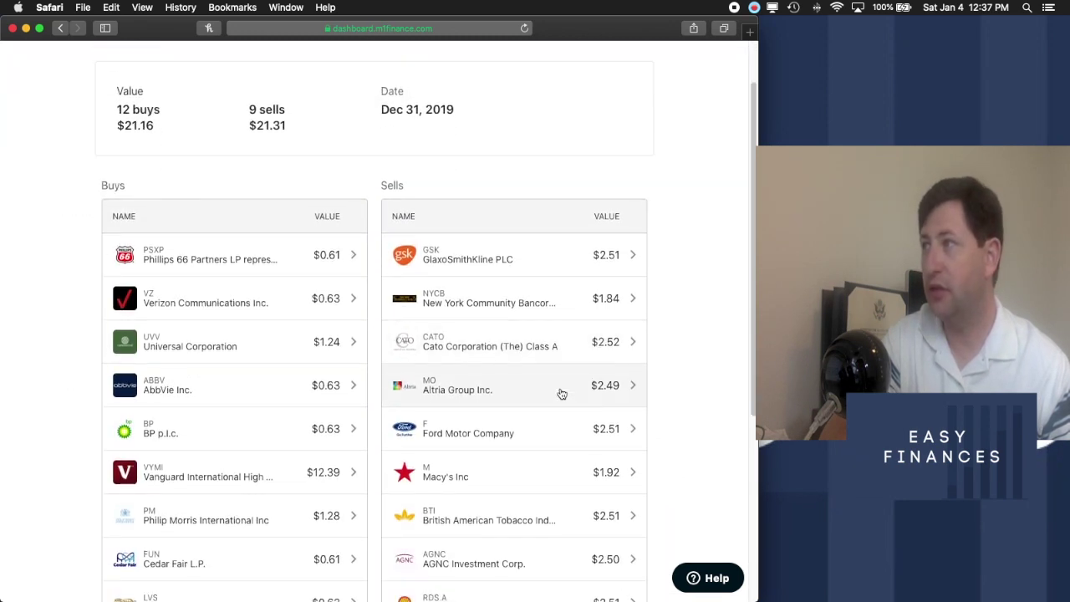
scroll(561, 394, "down", 3)
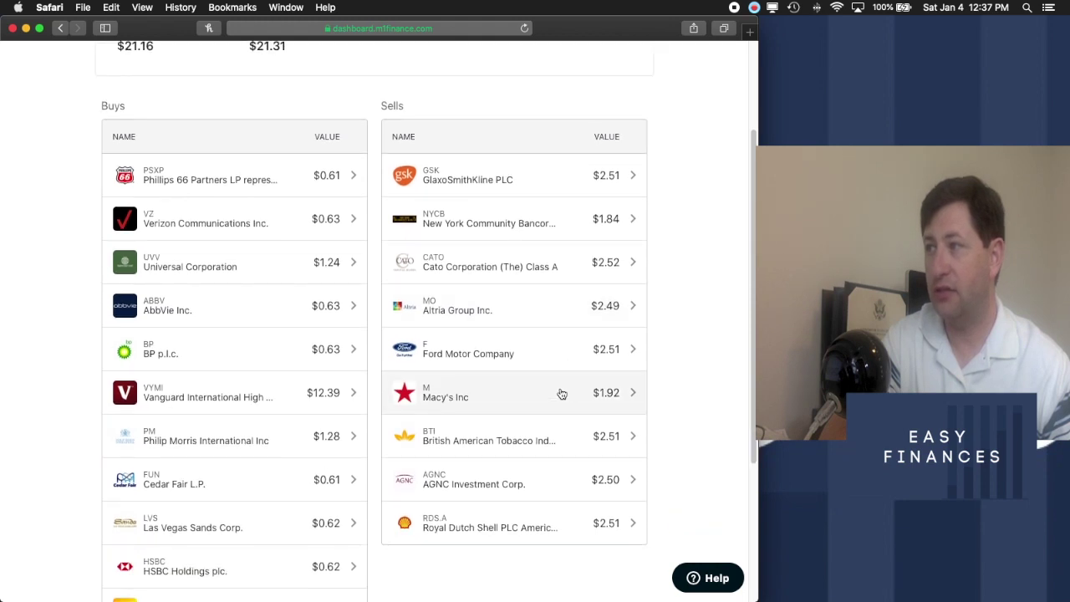
scroll(562, 394, "up", 1)
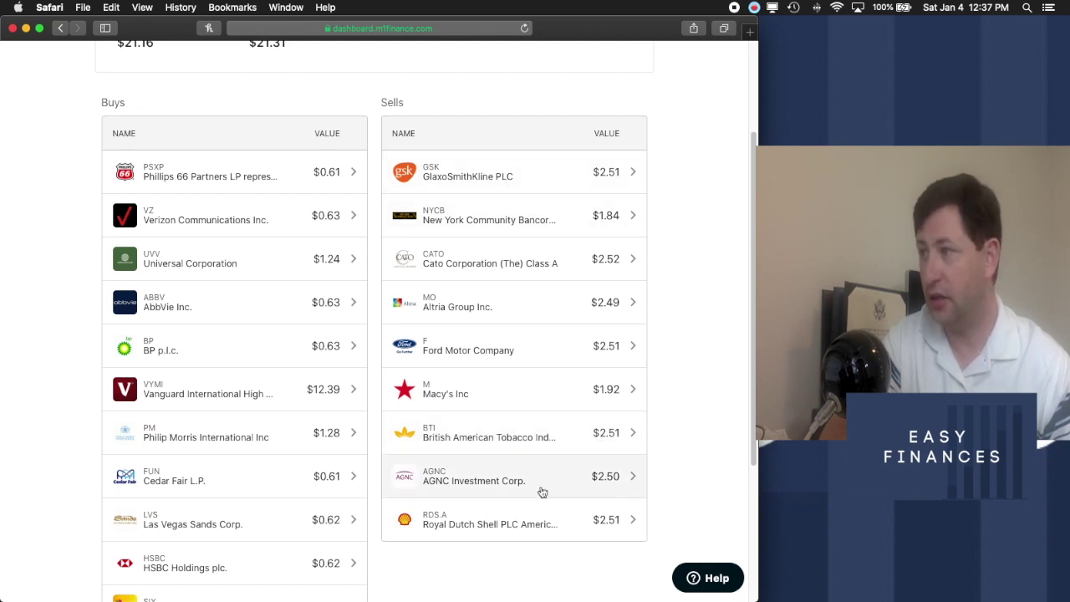
scroll(535, 495, "up", 2)
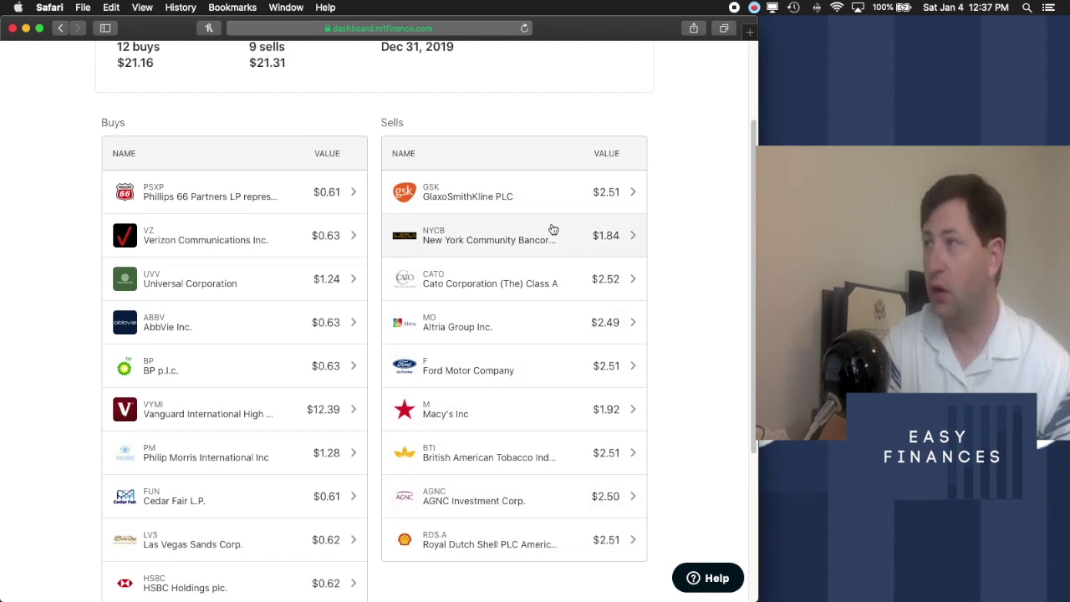
scroll(550, 482, "up", 5)
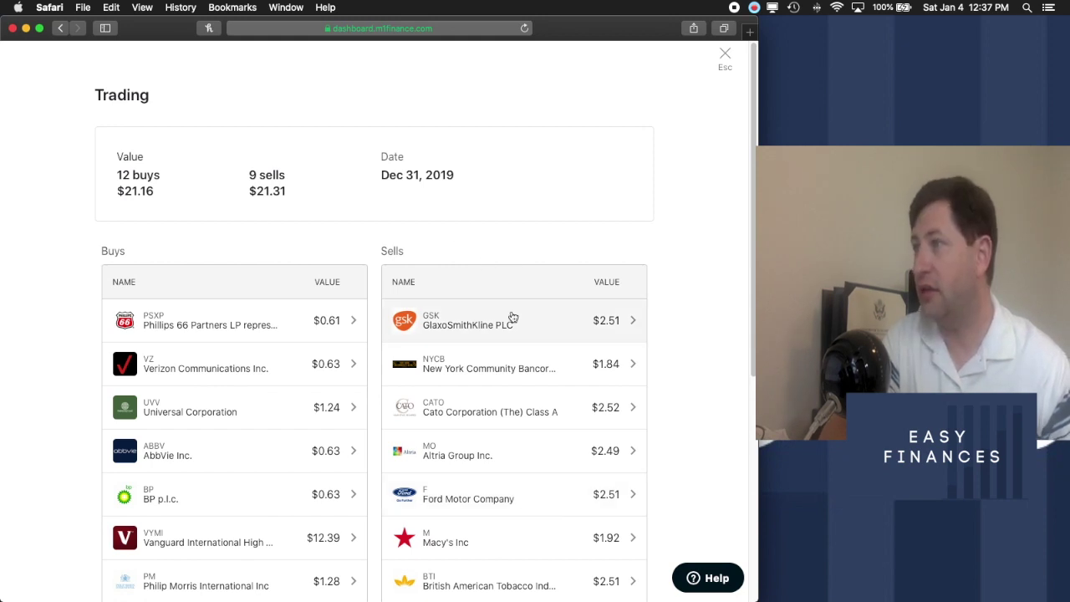
key("Escape")
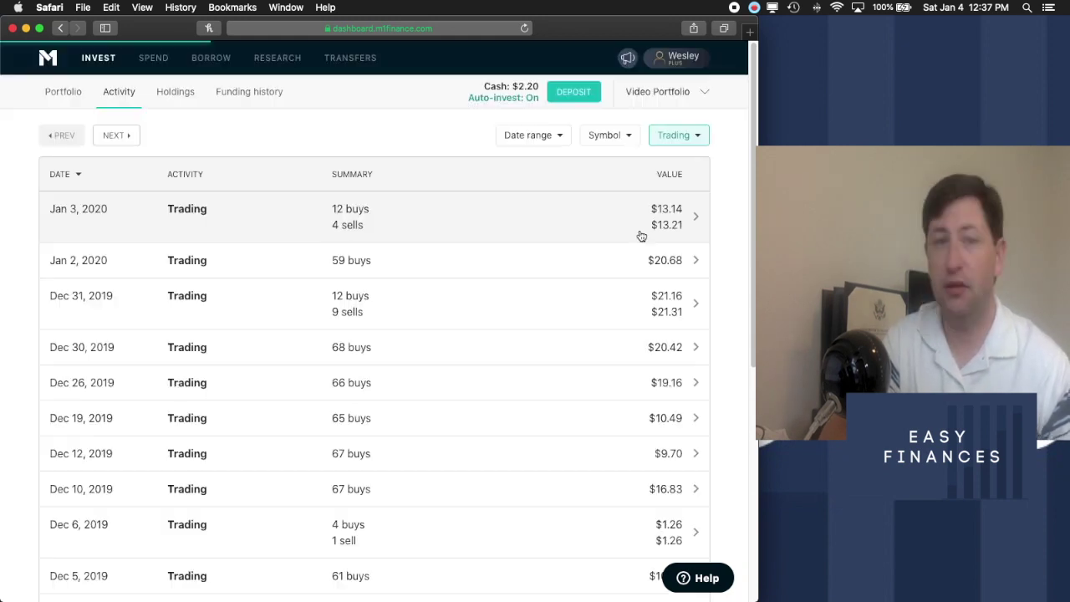
Open the Growth slice from the Portfolio overview and look through its holdings
left_click(62, 91)
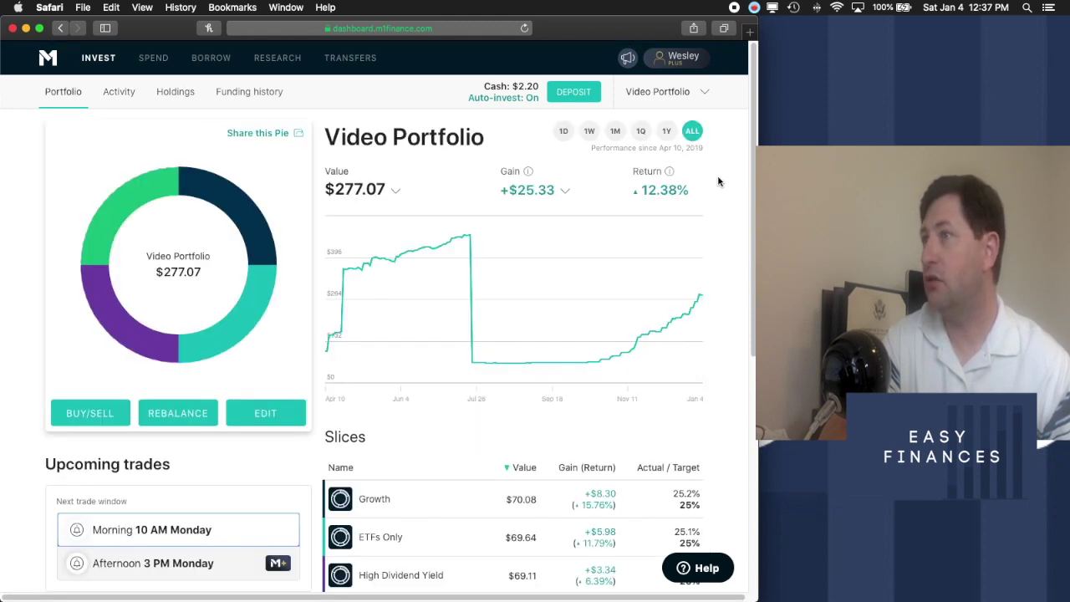
scroll(727, 417, "down", 2)
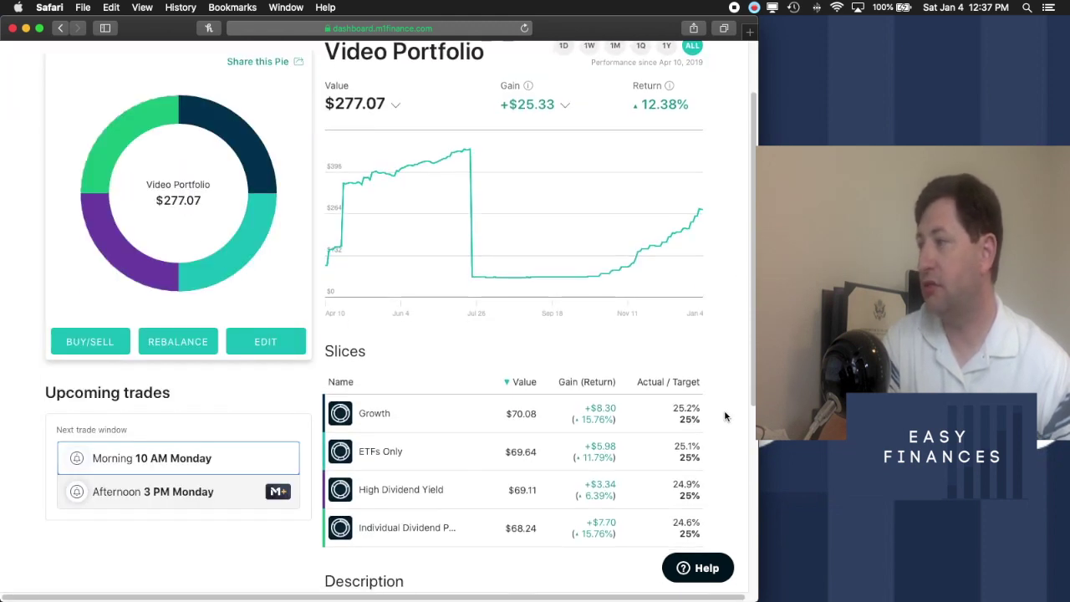
left_click(387, 422)
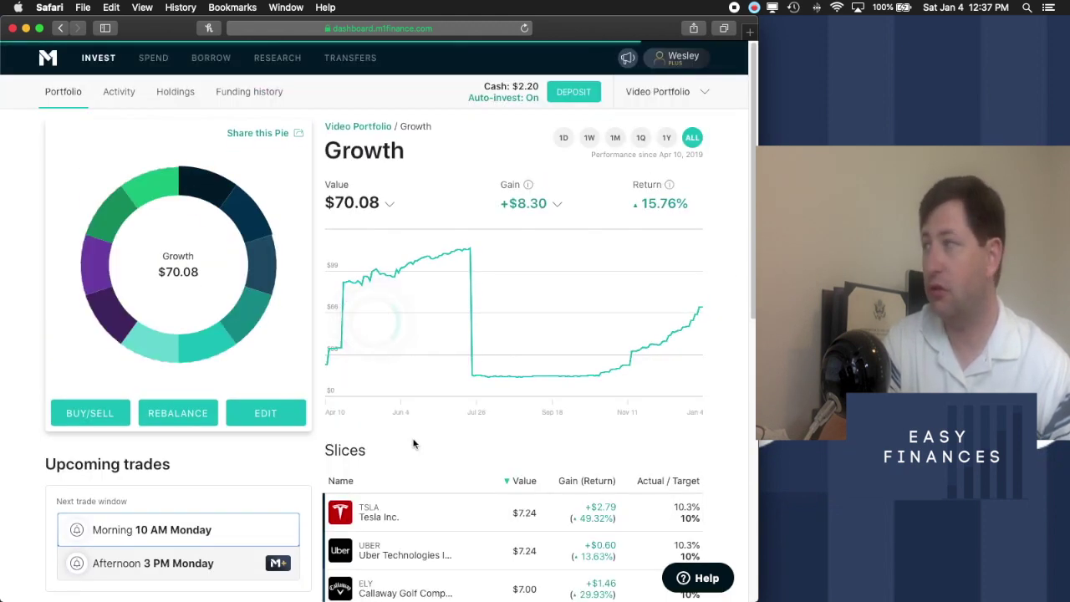
scroll(614, 468, "down", 5)
scroll(613, 470, "down", 1)
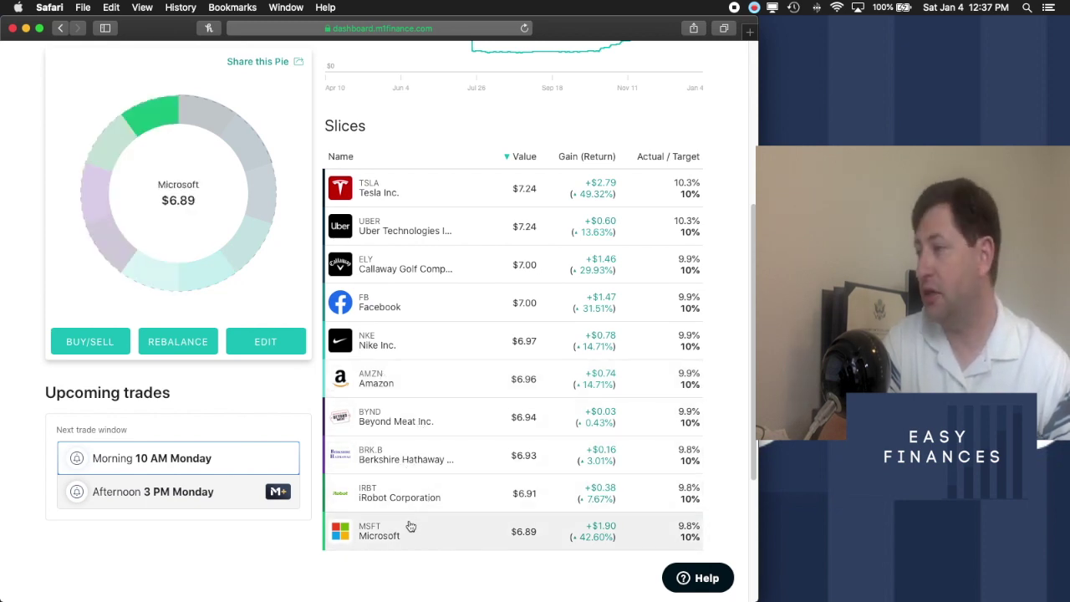
scroll(419, 532, "up", 5)
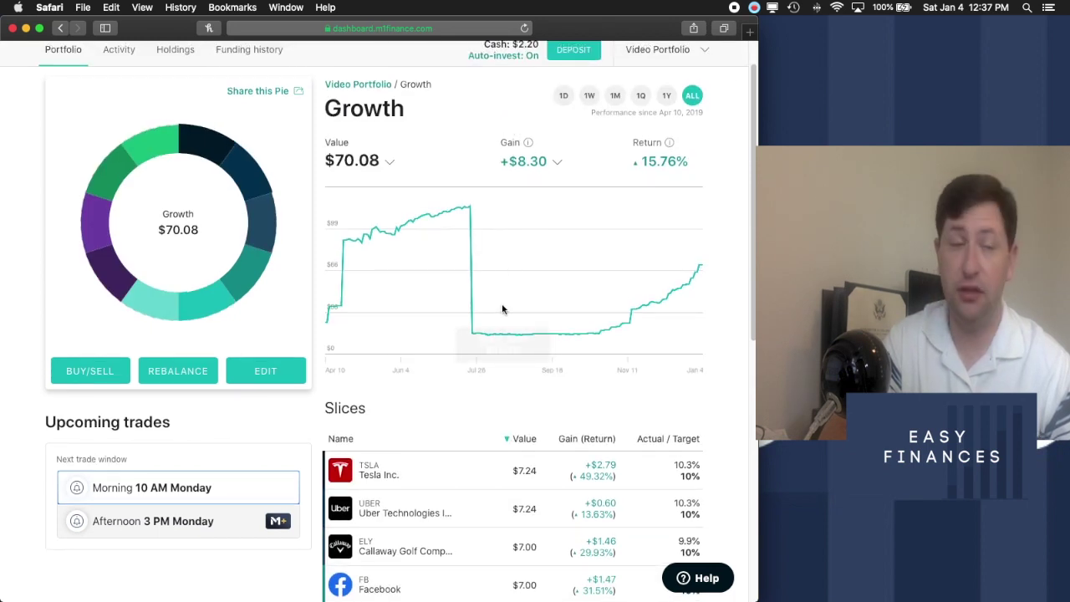
scroll(523, 343, "up", 1)
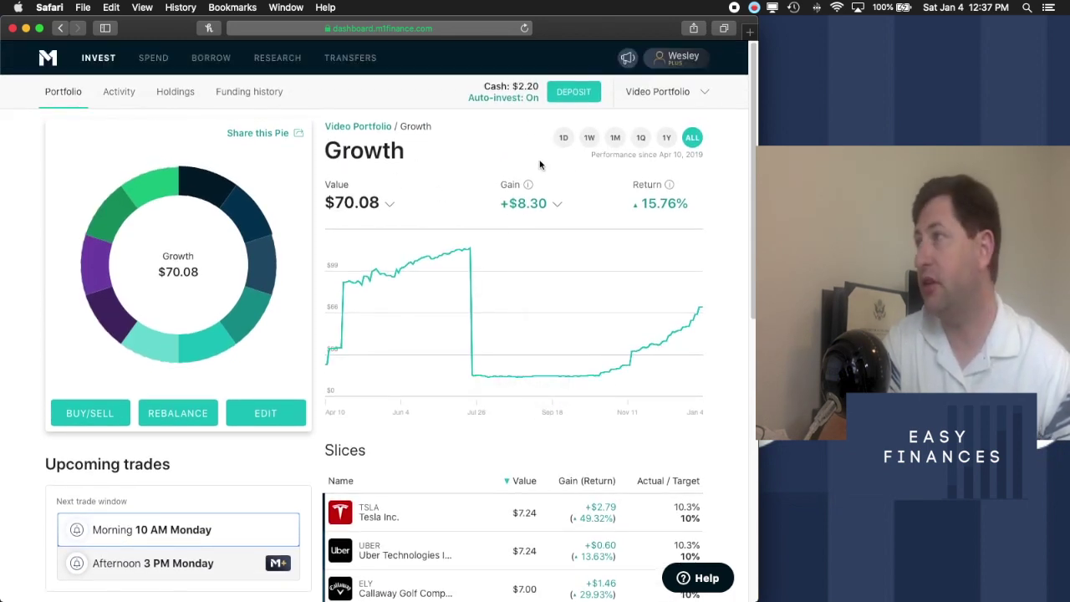
Check the Growth gain breakdown, then go back and open the ETFs Only slice ($69.64, +$5.98)
left_click(557, 203)
left_click(558, 213)
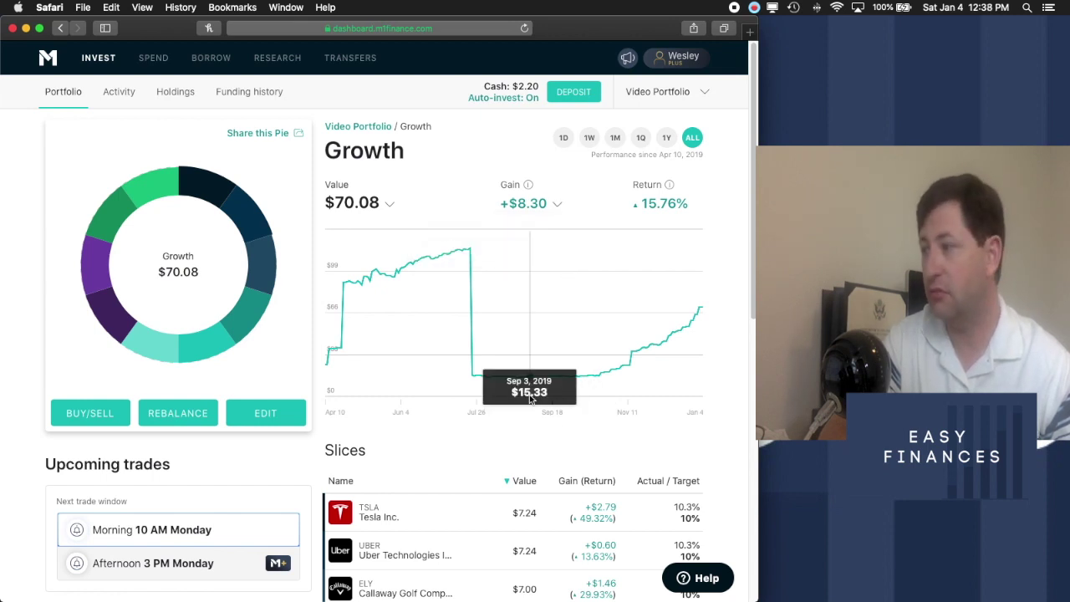
scroll(527, 393, "down", 4)
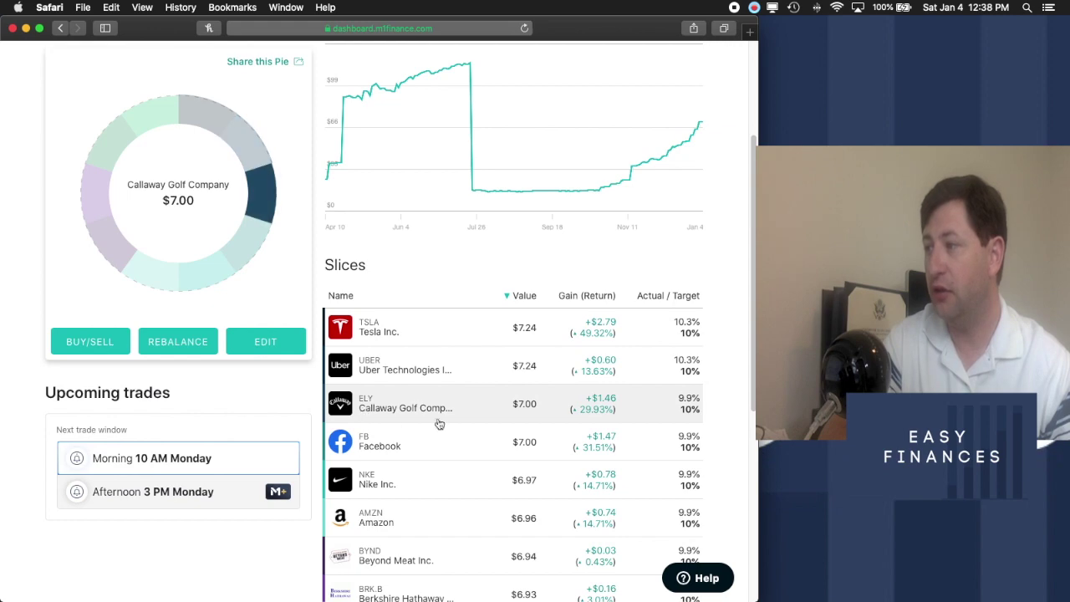
scroll(473, 486, "down", 3)
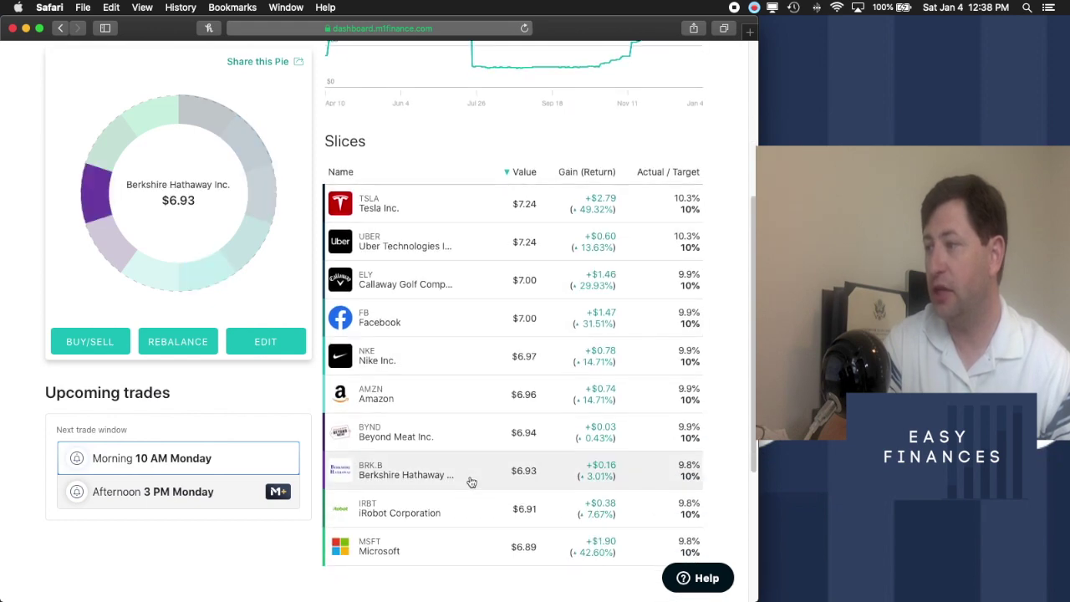
key("super+bracketleft")
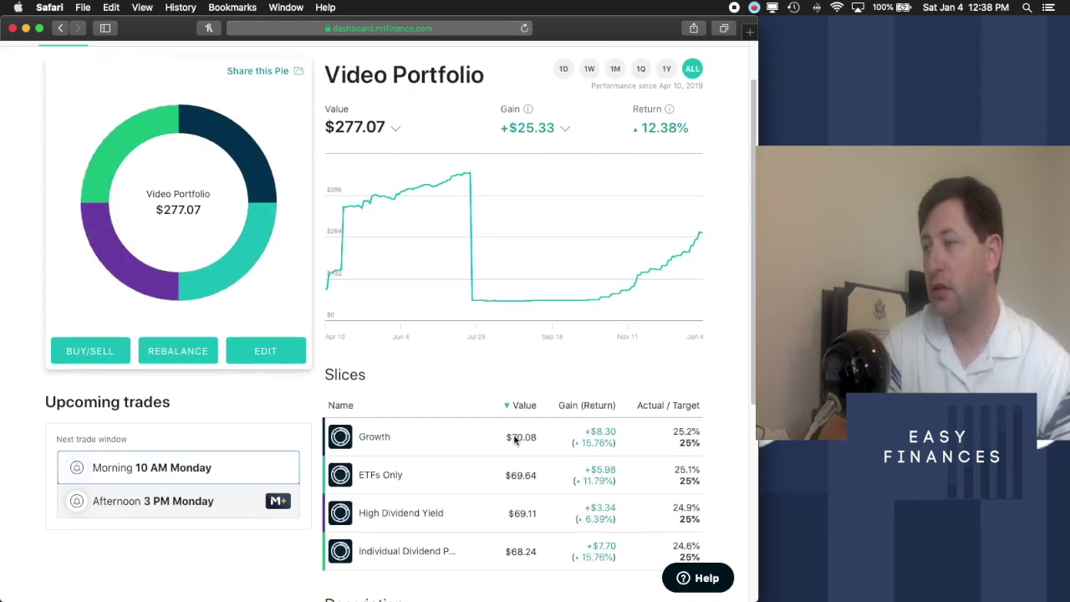
scroll(429, 418, "down", 2)
left_click(397, 406)
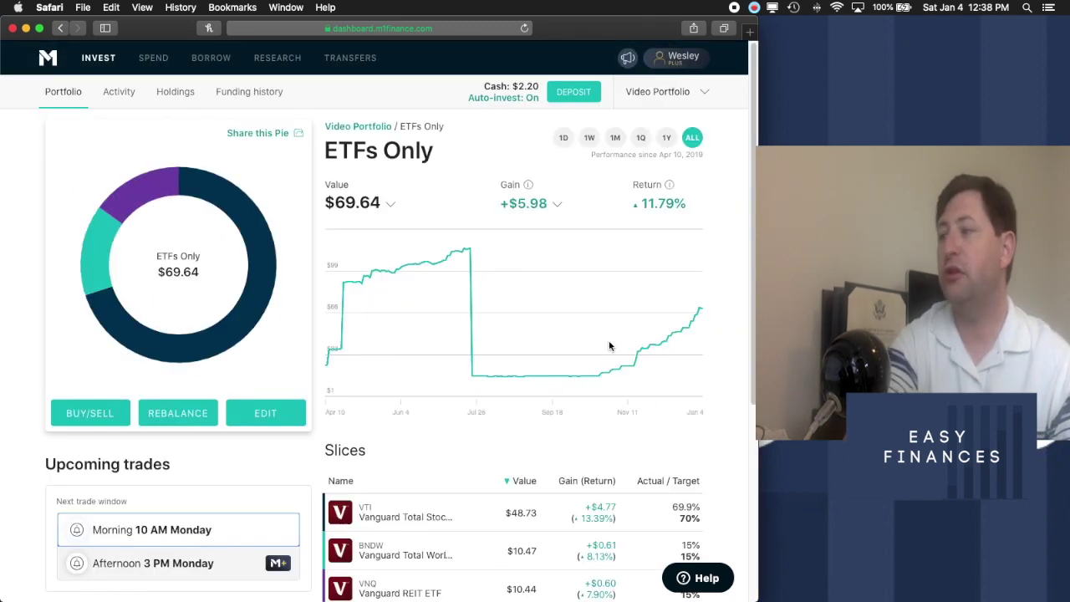
Browse ETFs Only holdings, then open High Dividend Yield ($69.11 value, 6.39% return)
scroll(609, 346, "down", 5)
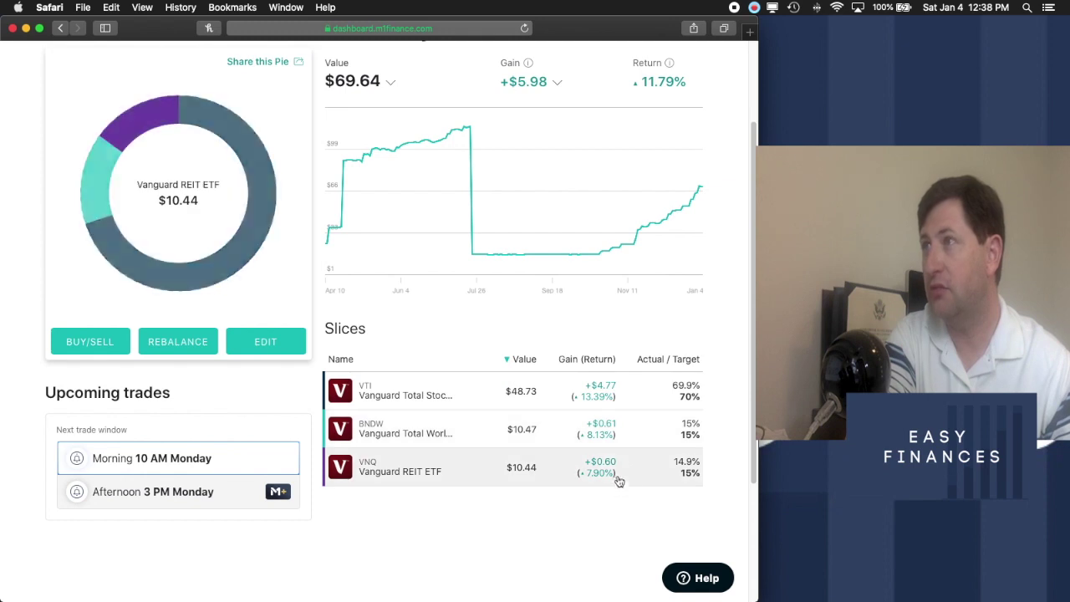
scroll(610, 385, "up", 2)
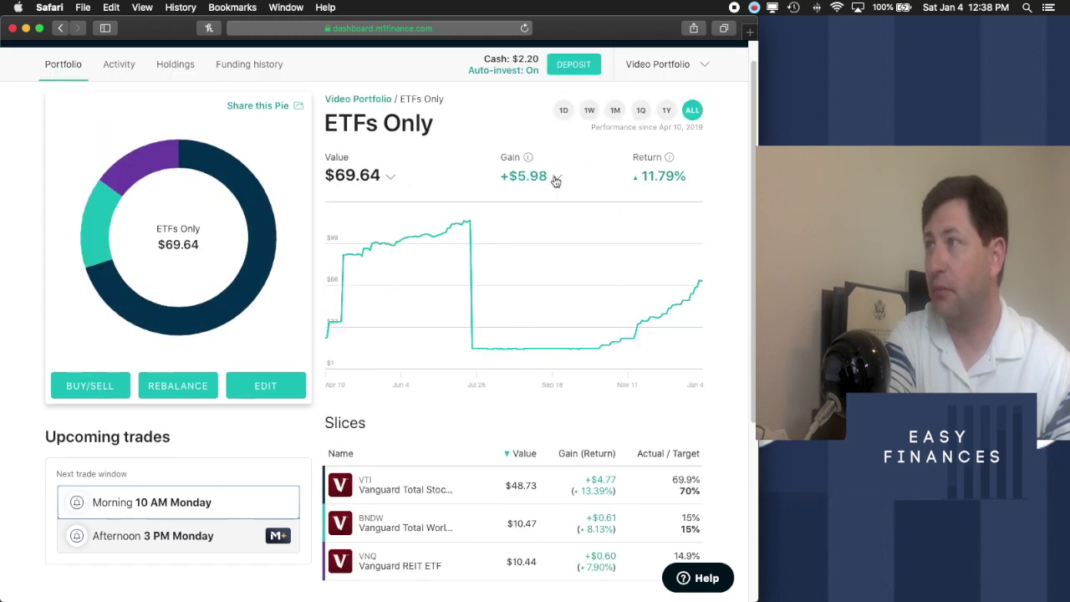
left_click(70, 71)
left_click(454, 462)
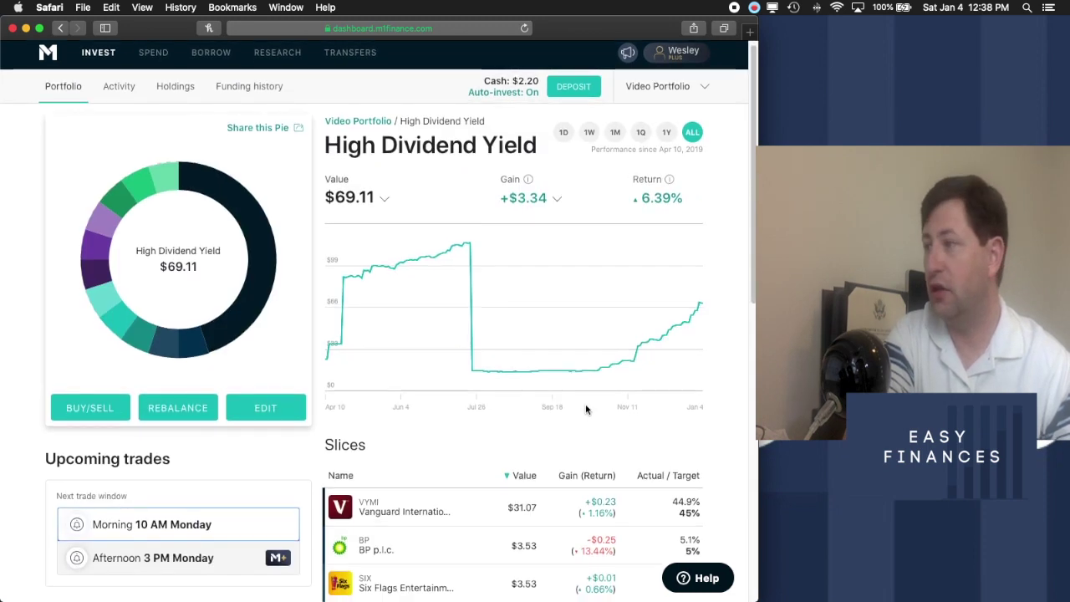
Sort the High Dividend Yield holdings by Gain (Return), then return to Video Portfolio
scroll(586, 410, "down", 5)
scroll(586, 410, "up", 5)
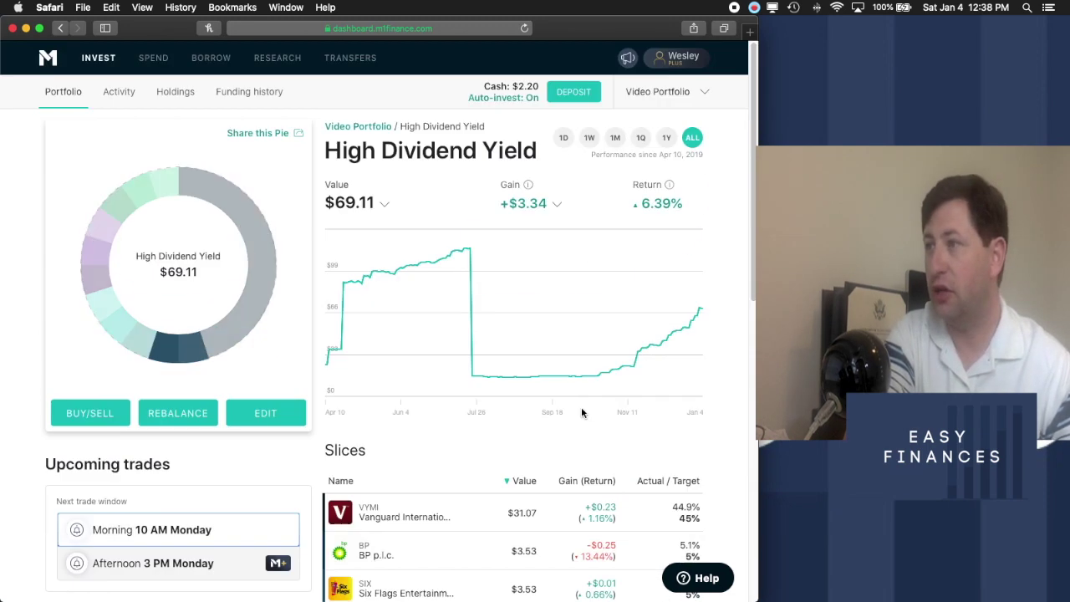
scroll(724, 286, "down", 5)
scroll(695, 289, "down", 1)
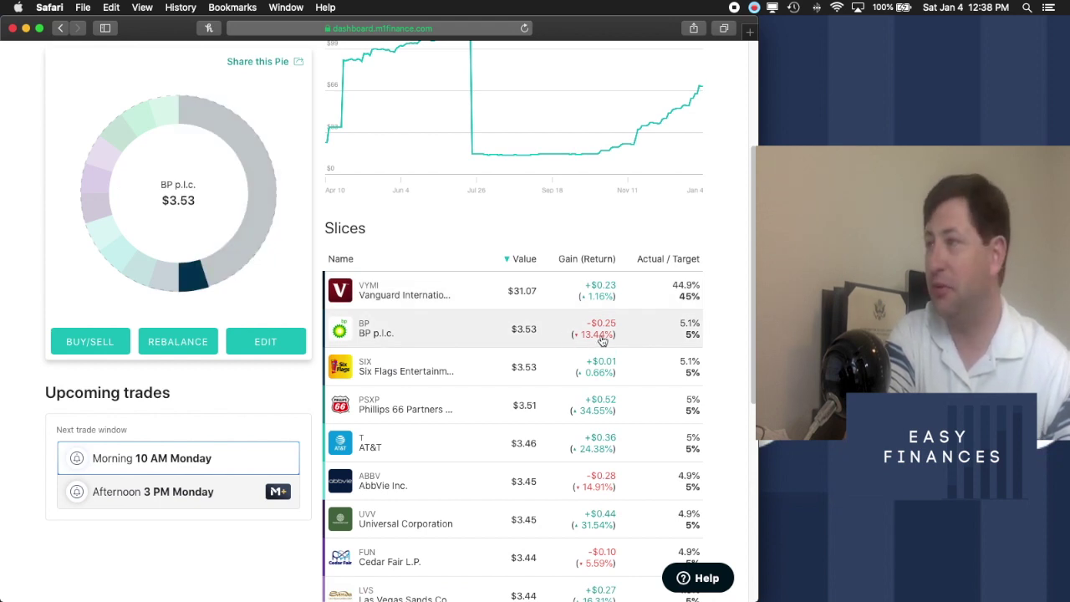
scroll(602, 339, "down", 3)
left_click(585, 161)
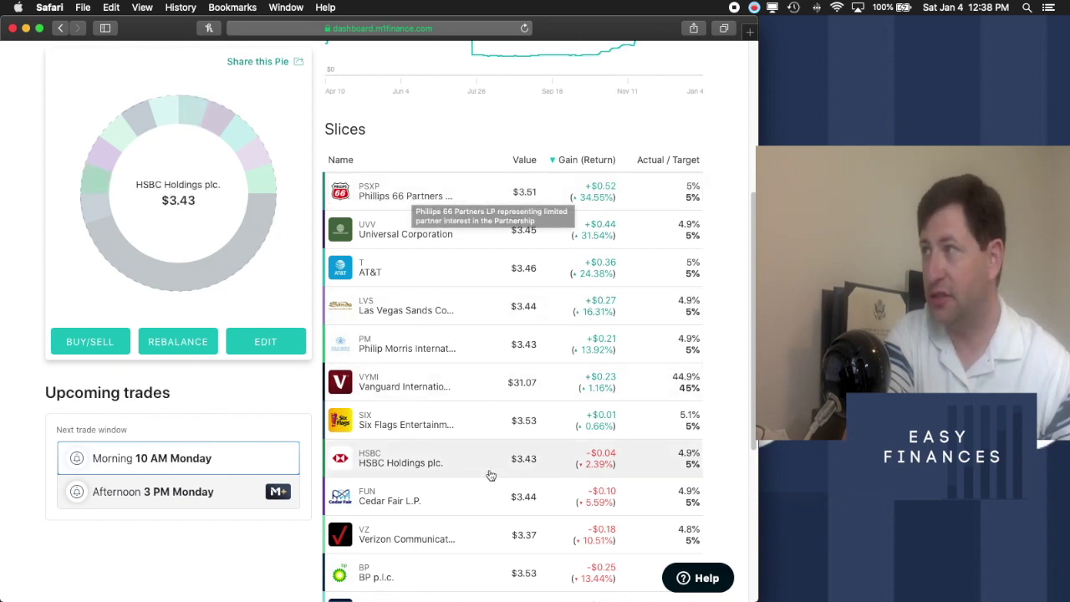
scroll(490, 473, "down", 1)
scroll(489, 476, "up", 10)
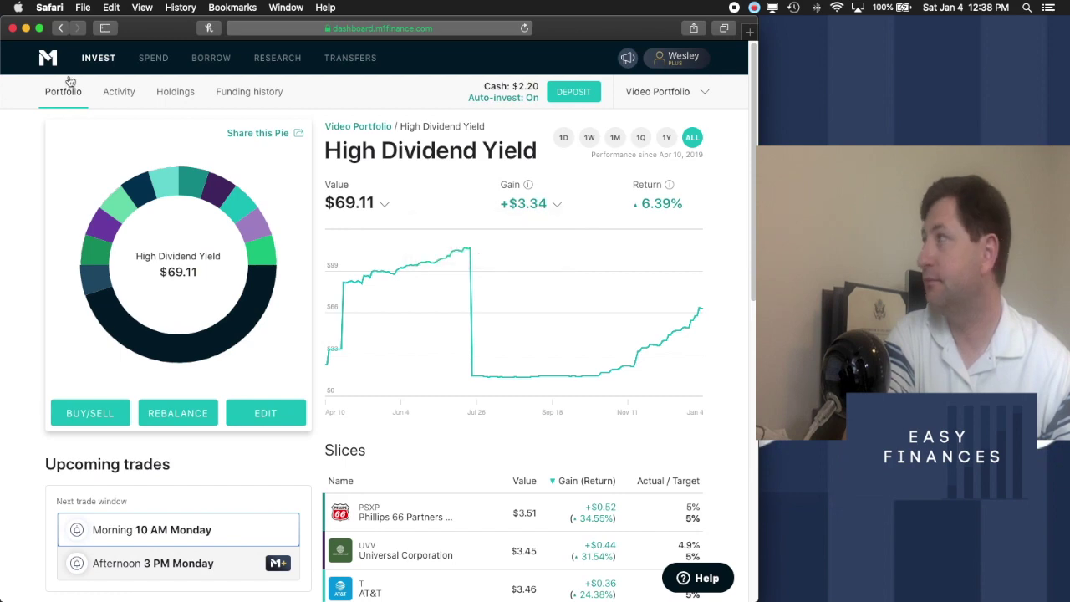
left_click(70, 84)
Open Individual Dividend Picks, view its gain breakdown, and sort holdings by Gain (Return)
left_click(435, 495)
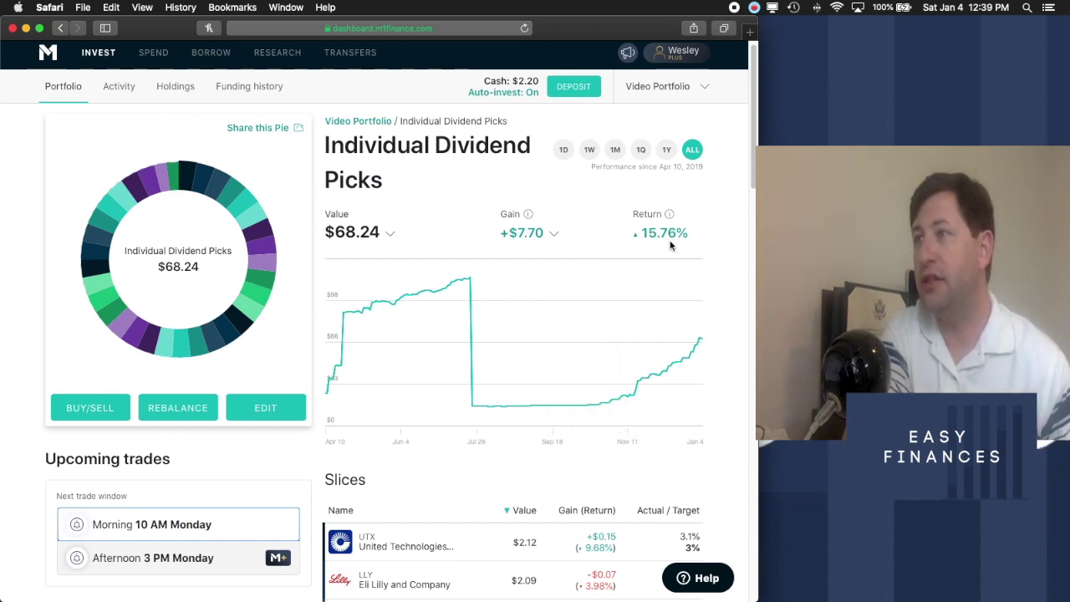
mouse_move(557, 236)
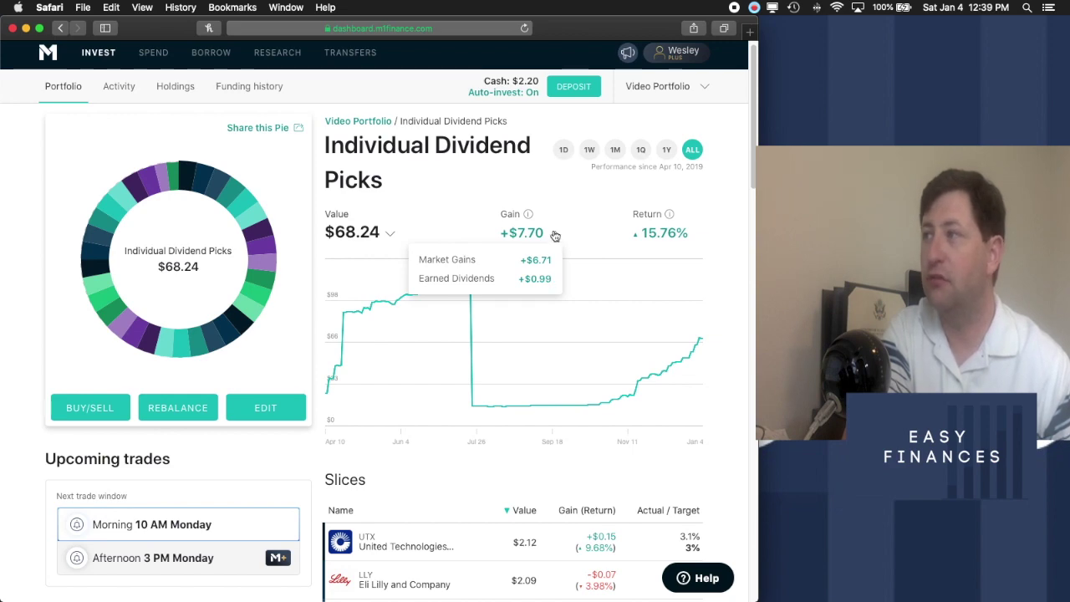
scroll(554, 237, "down", 5)
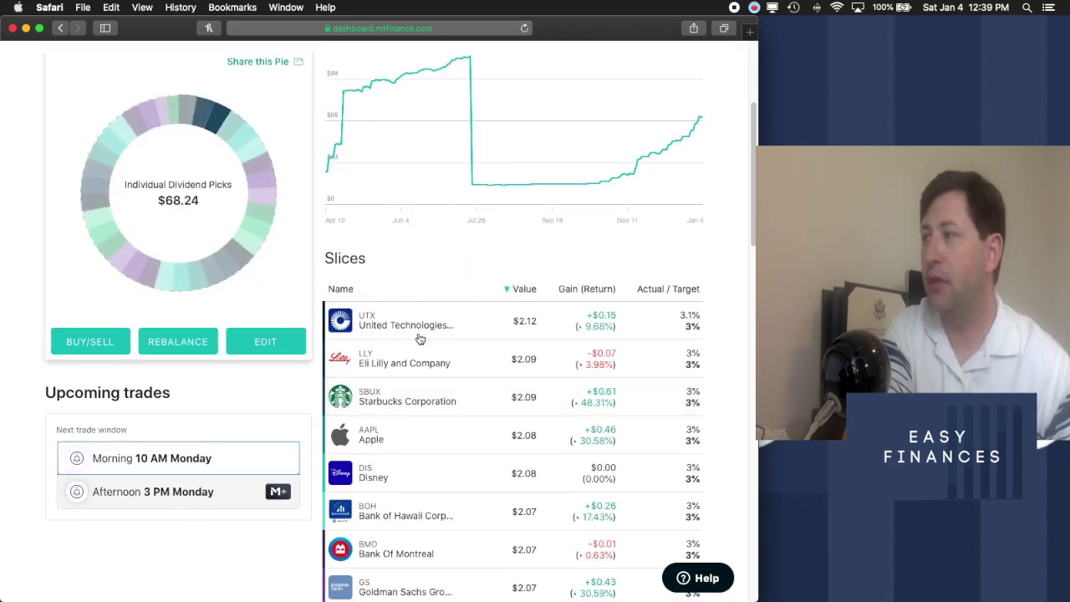
left_click(570, 287)
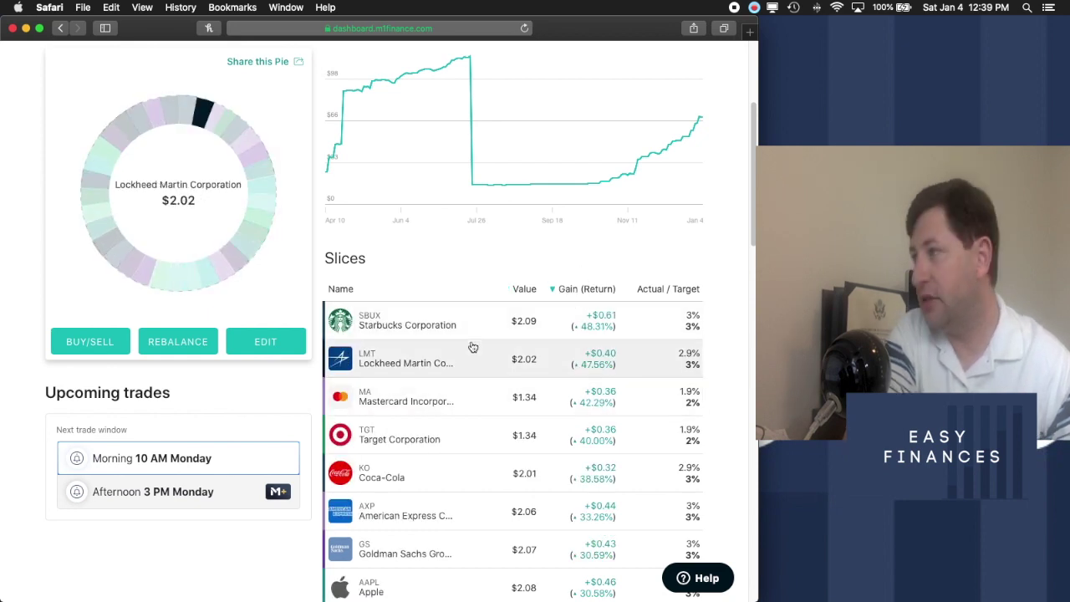
Scroll the gain-sorted holdings, then return to Video Portfolio ($277.07 value, 12.38% return)
scroll(473, 347, "down", 2)
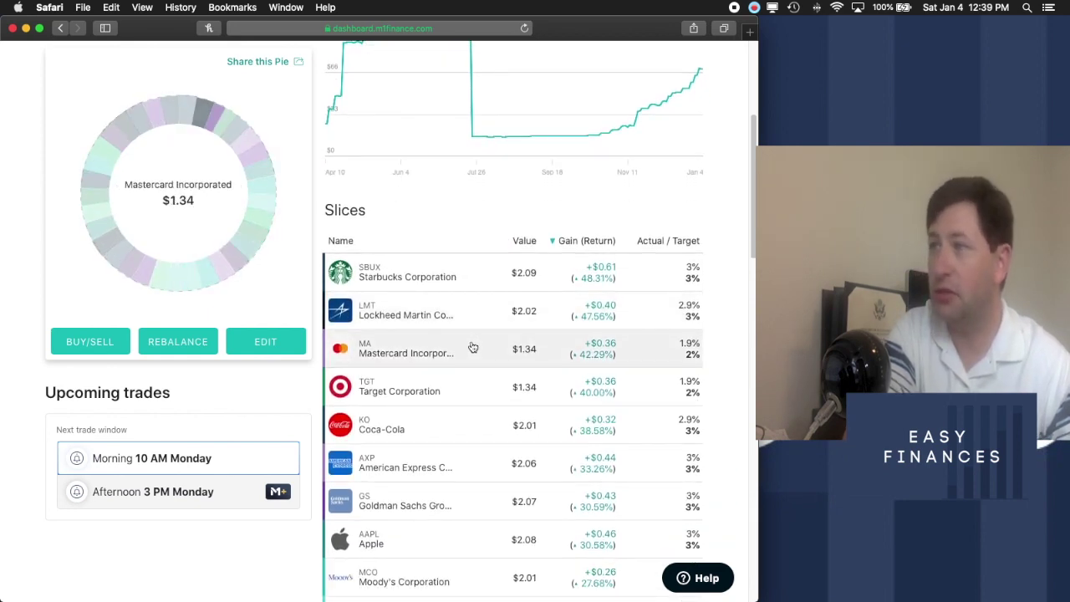
scroll(472, 347, "down", 3)
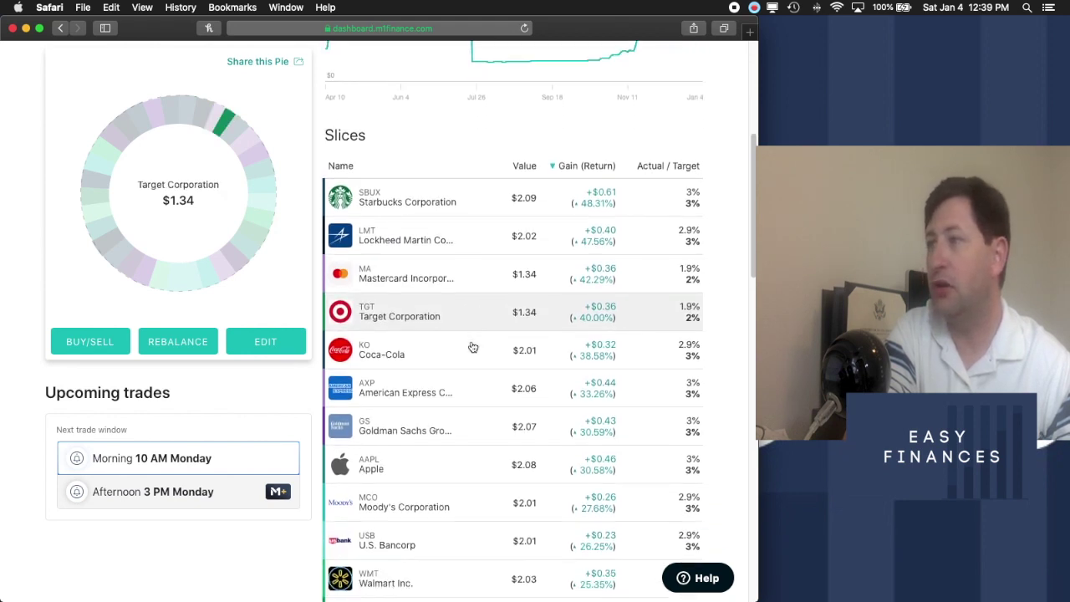
scroll(473, 347, "down", 5)
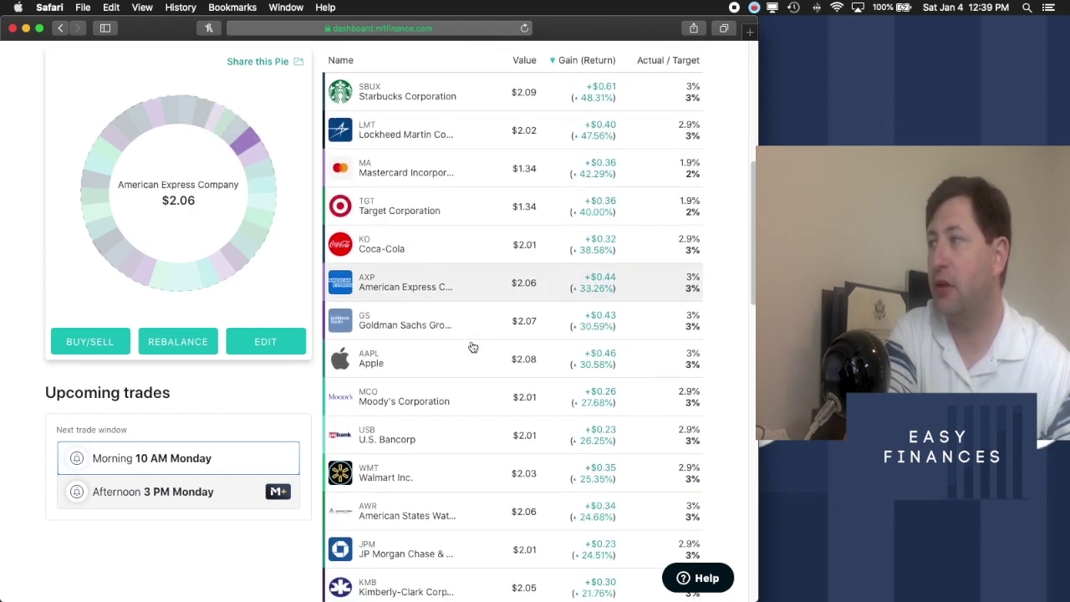
scroll(472, 347, "down", 6)
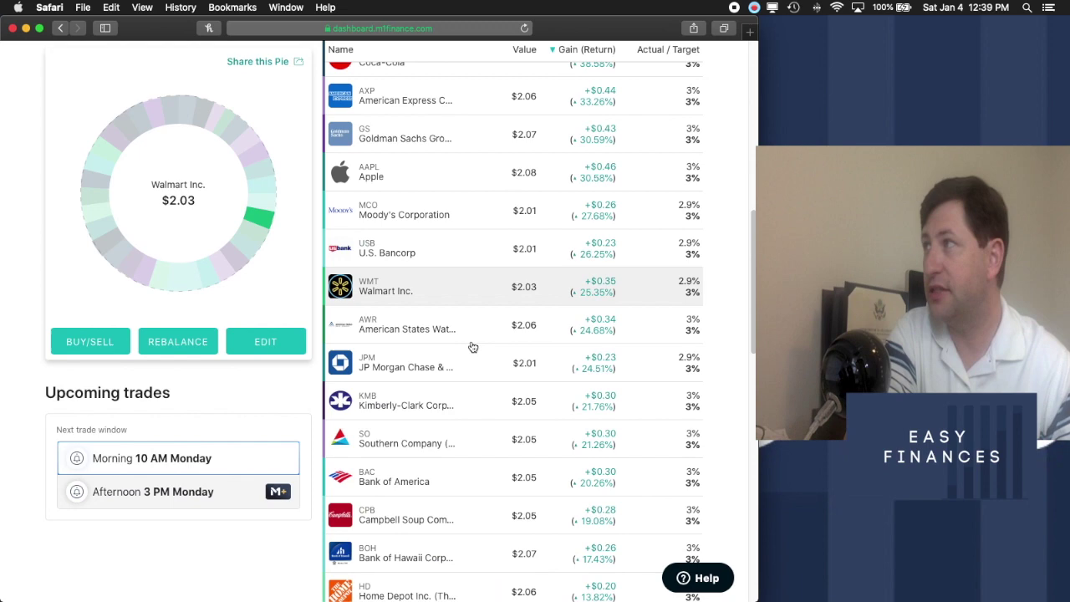
scroll(473, 347, "down", 8)
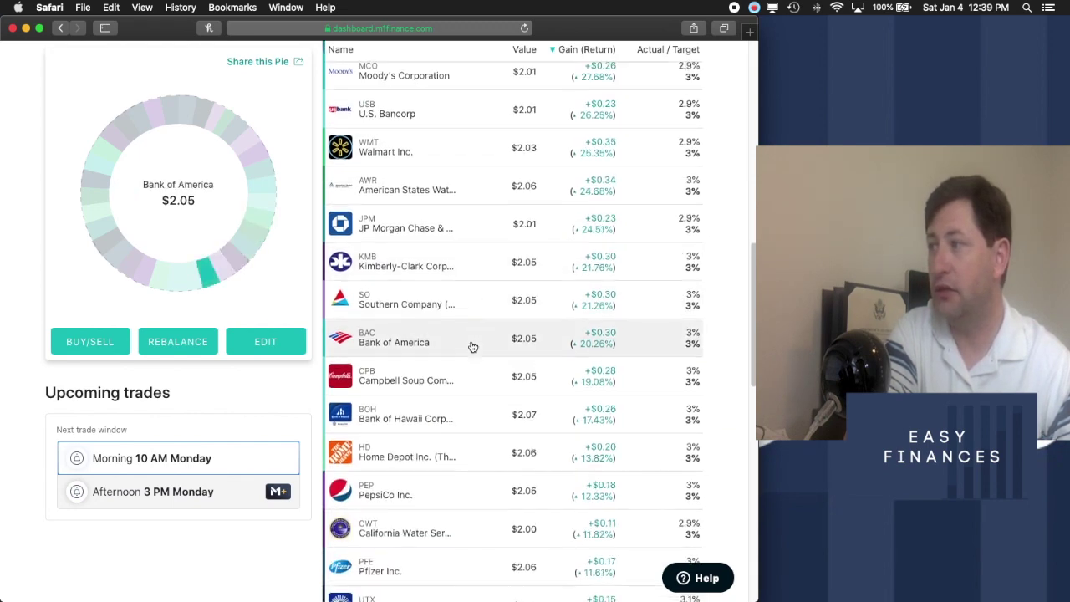
scroll(472, 347, "down", 9)
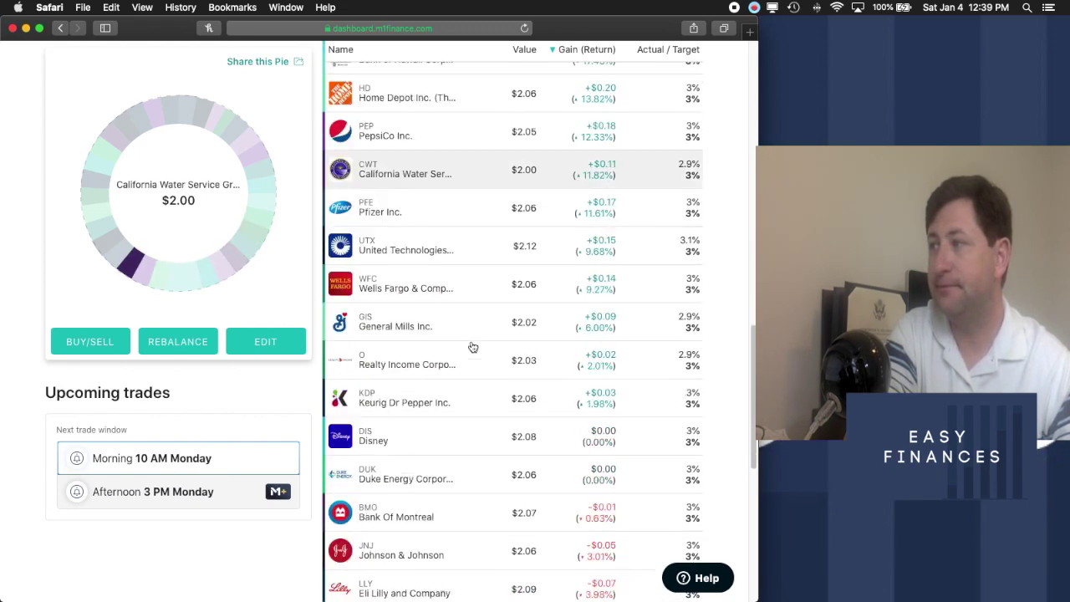
scroll(472, 347, "down", 7)
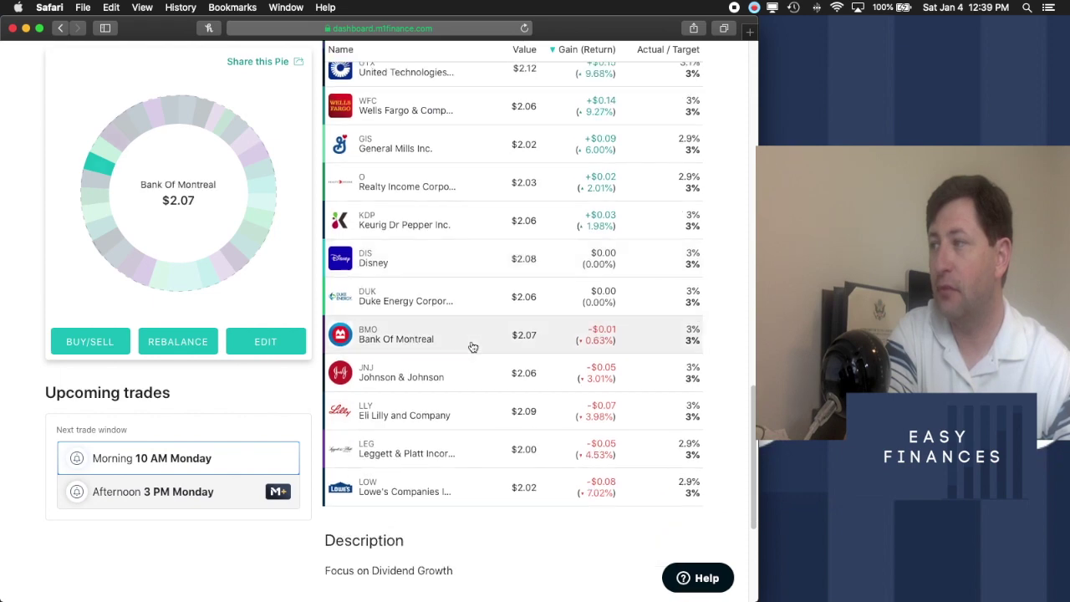
scroll(473, 347, "down", 2)
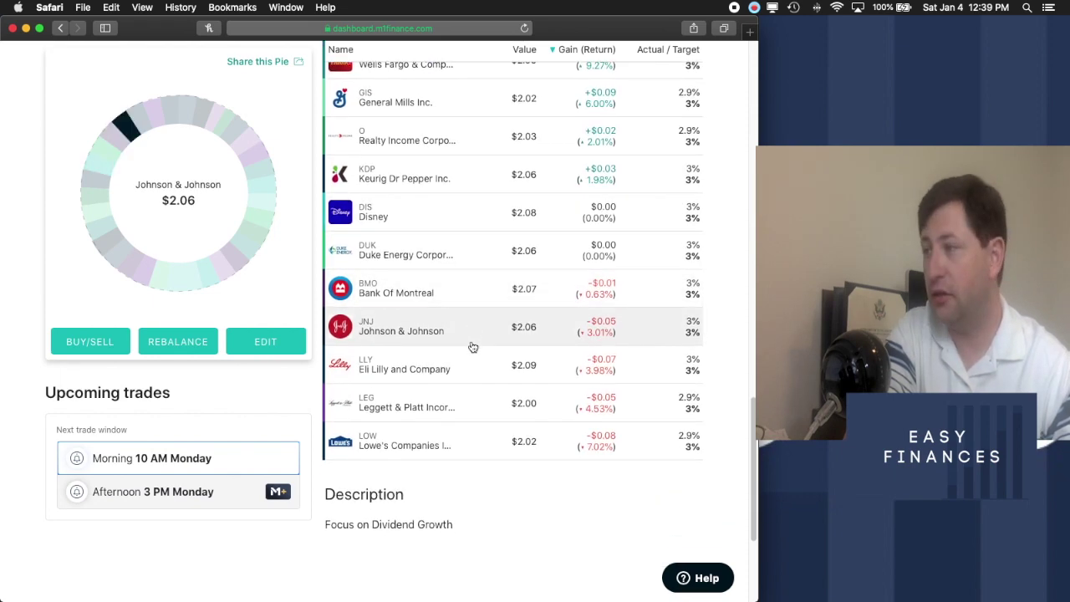
scroll(602, 523, "up", 20)
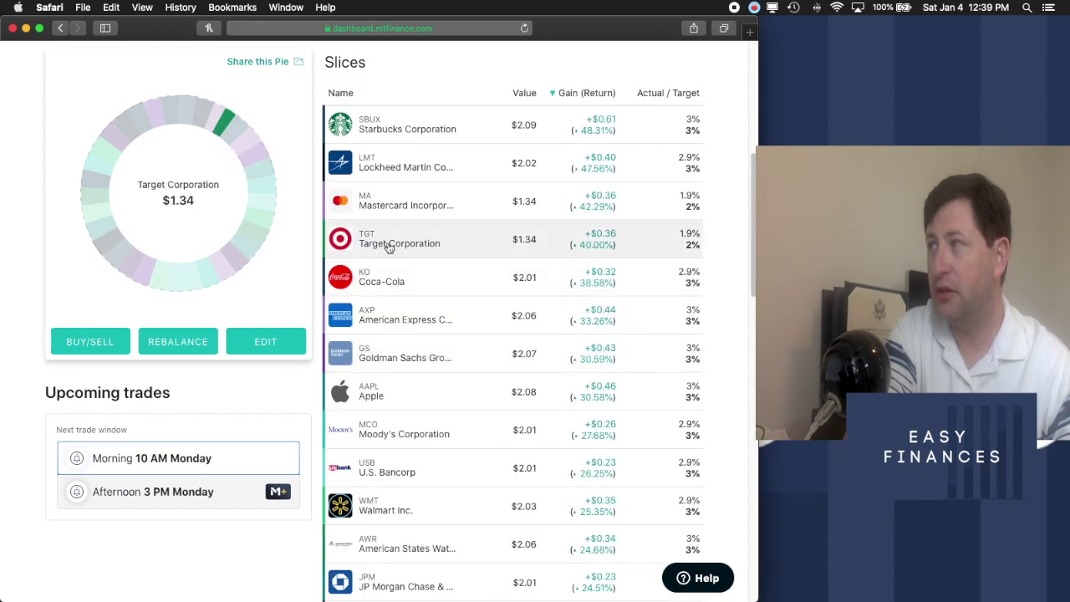
scroll(489, 418, "up", 5)
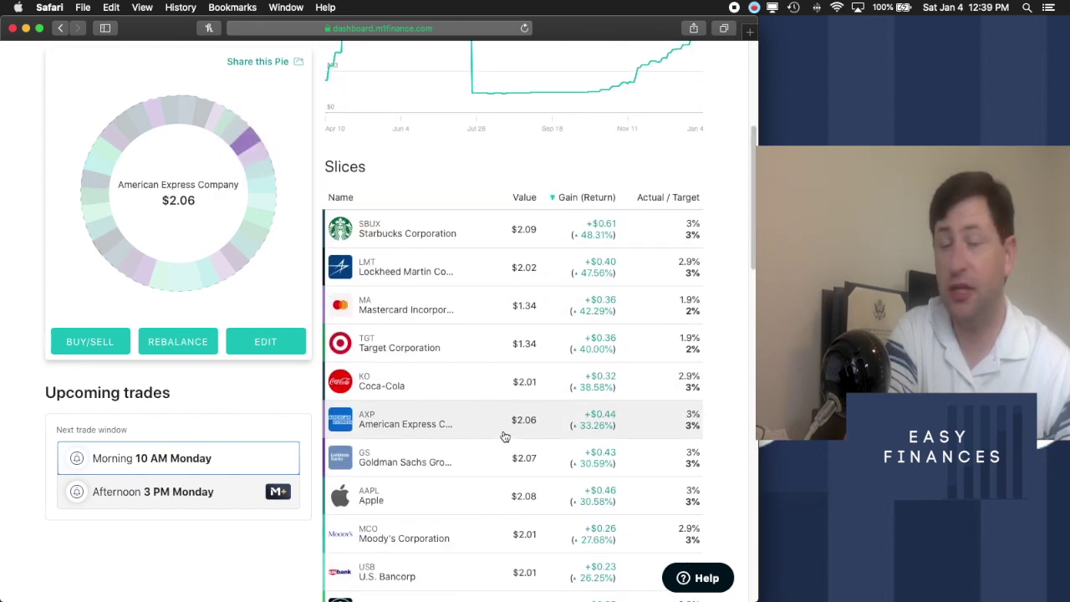
scroll(504, 437, "up", 4)
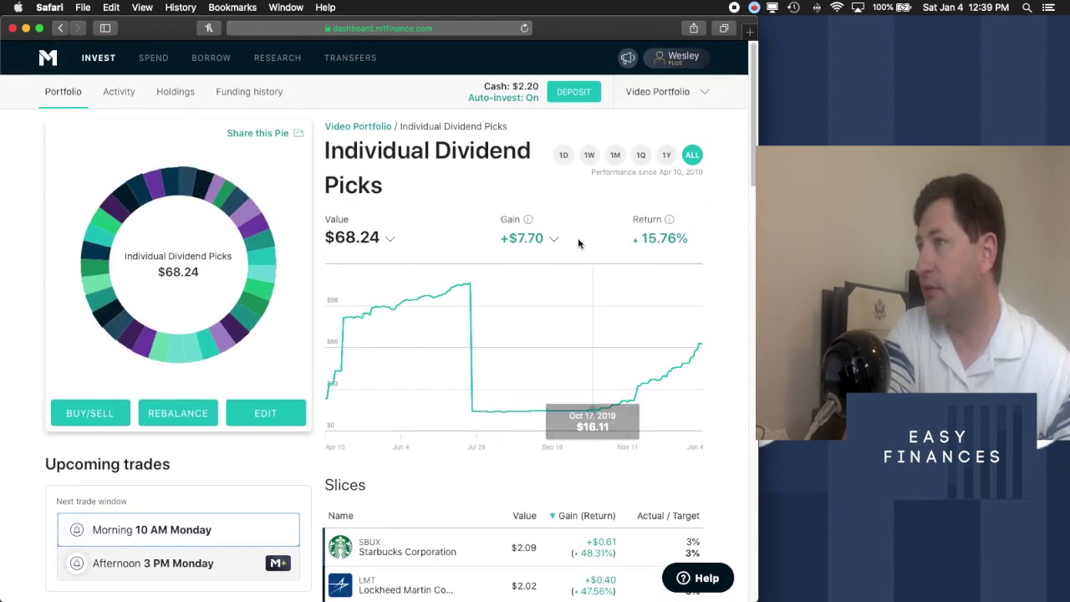
left_click(94, 87)
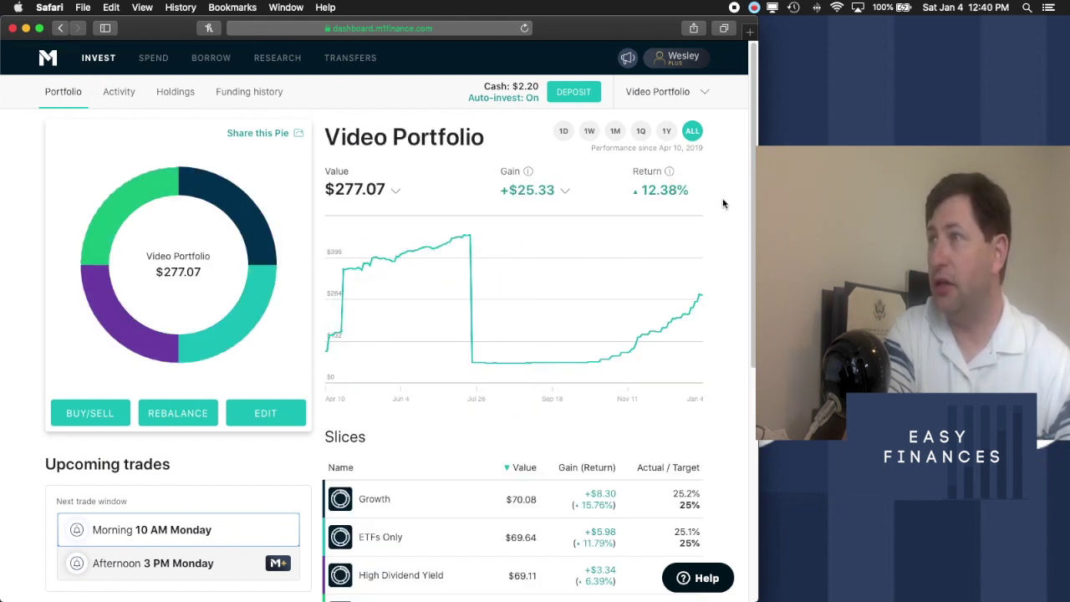
Scroll the Video Portfolio slices, each near 25%, from Growth 25.2% to Individual Dividend Picks 24.6%
scroll(723, 203, "down", 4)
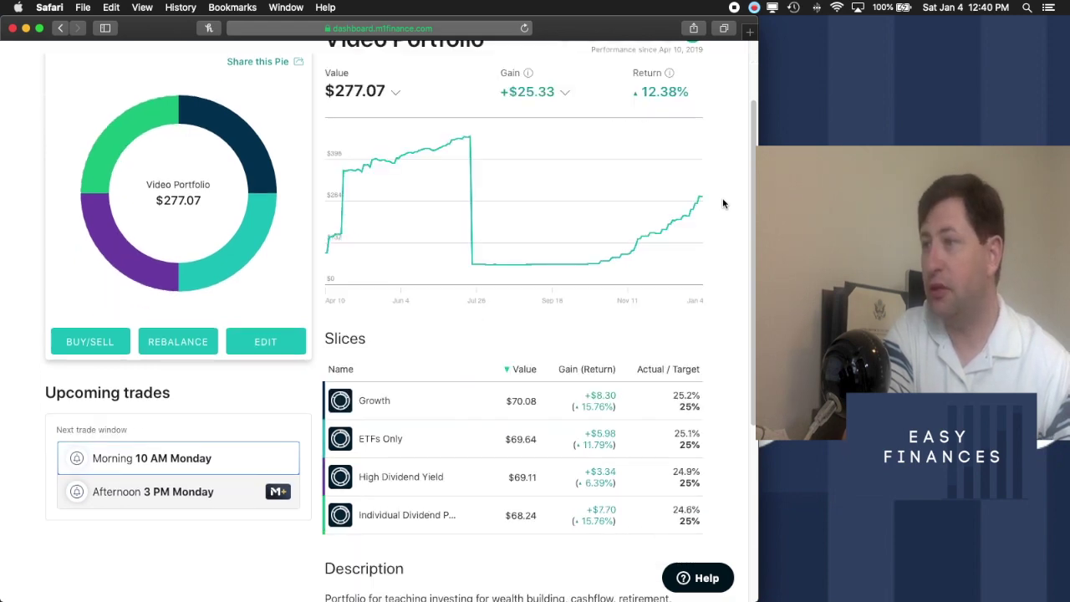
scroll(723, 203, "up", 2)
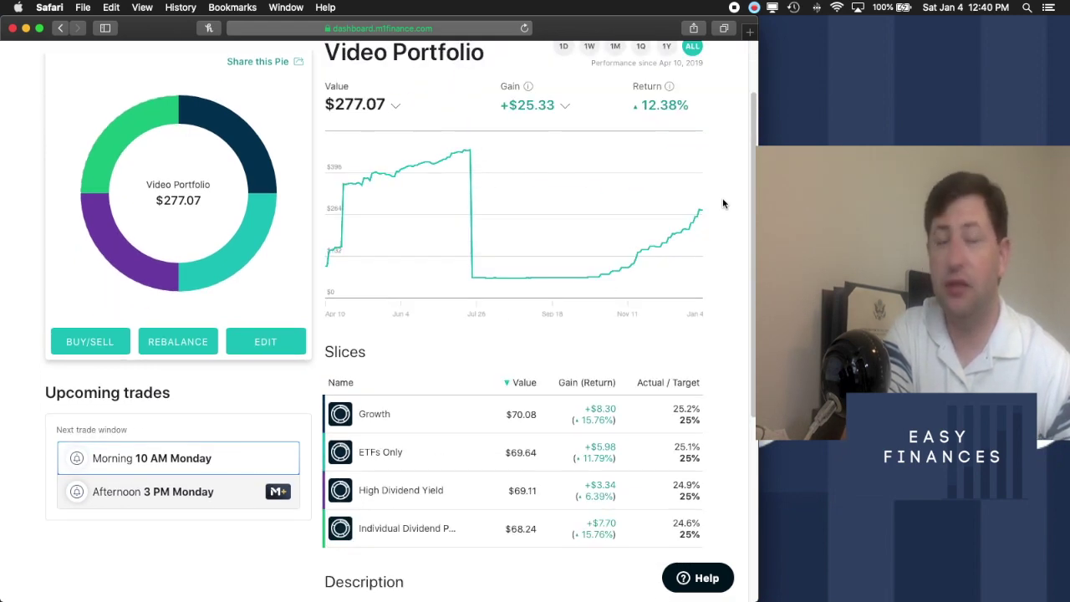
scroll(723, 204, "up", 2)
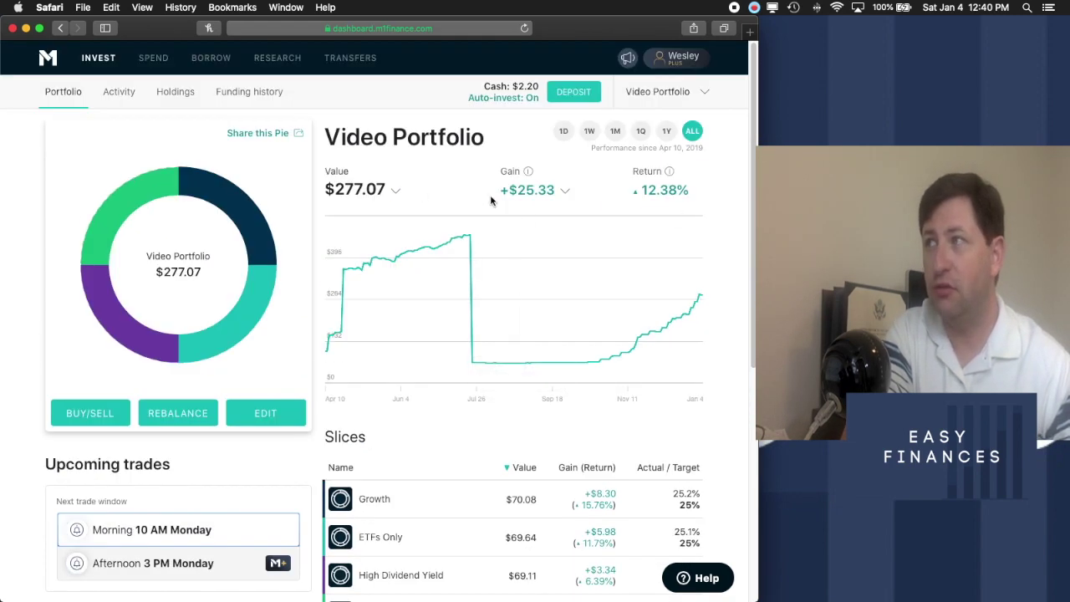